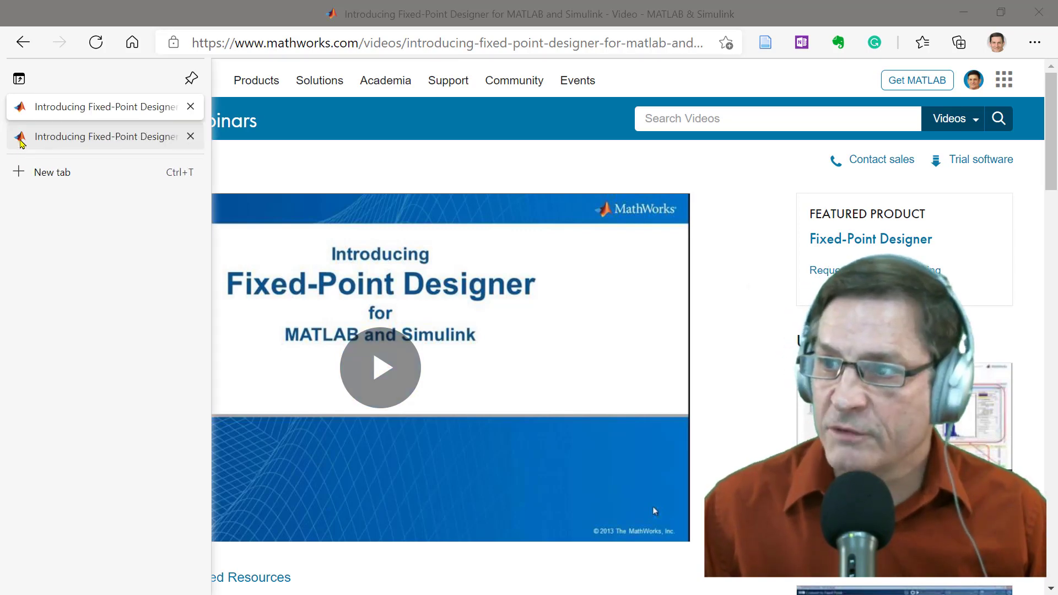
Switch to the second Introducing Fixed-Point Designer video tab.
click(20, 139)
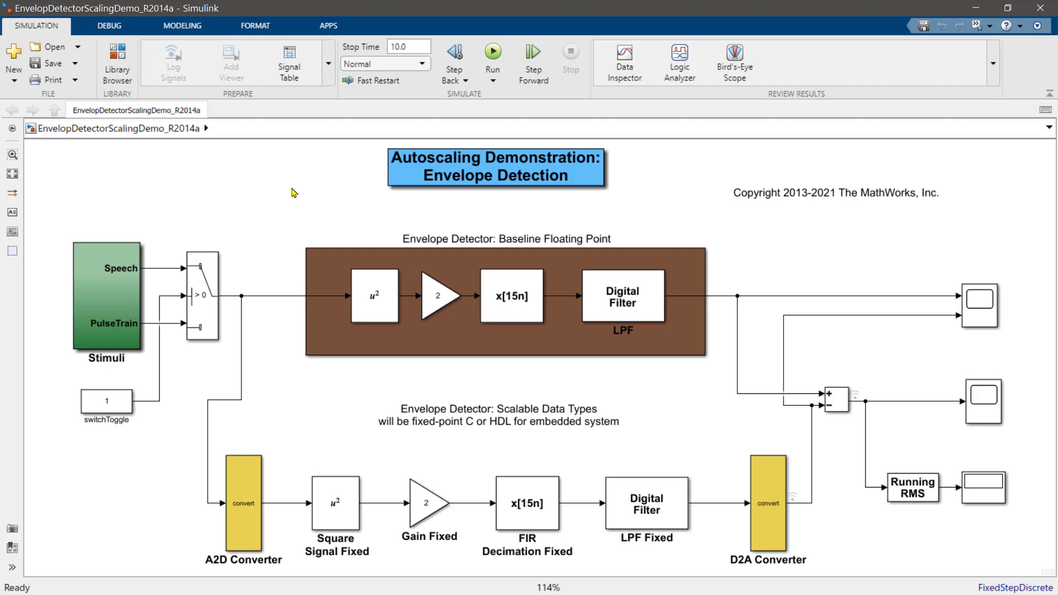
Save a copy of the model as EnvelopDetectorScalingDemo_fxp, replacing R2014a with fxp.
click(75, 64)
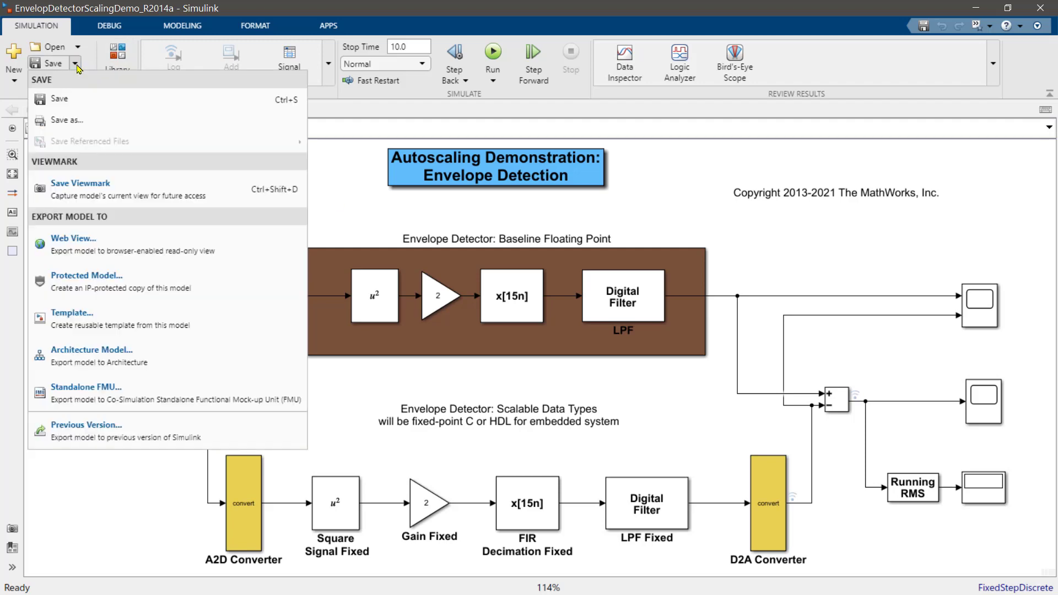
click(67, 121)
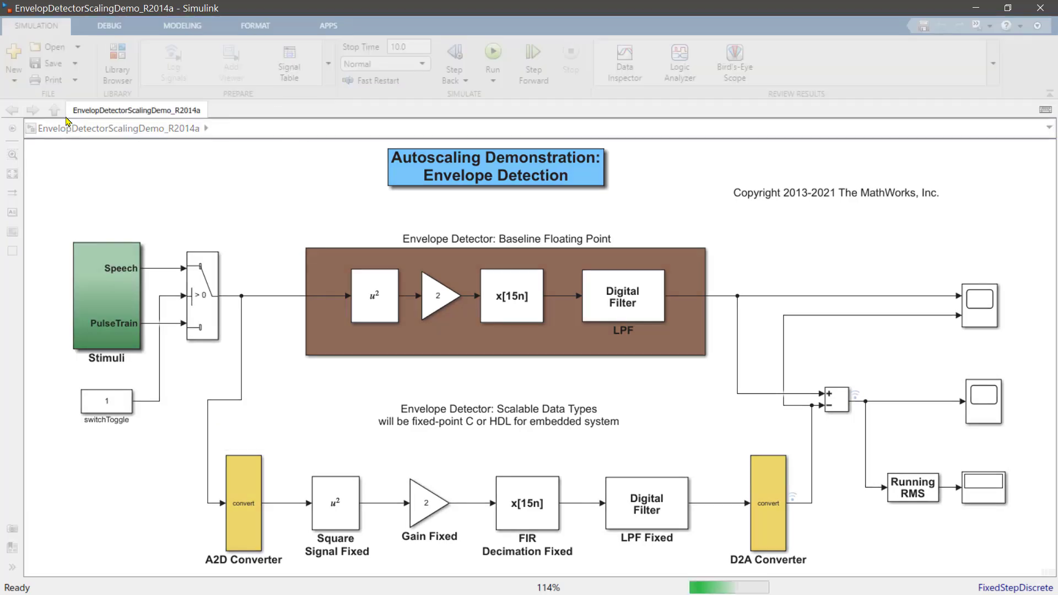
key(Right)
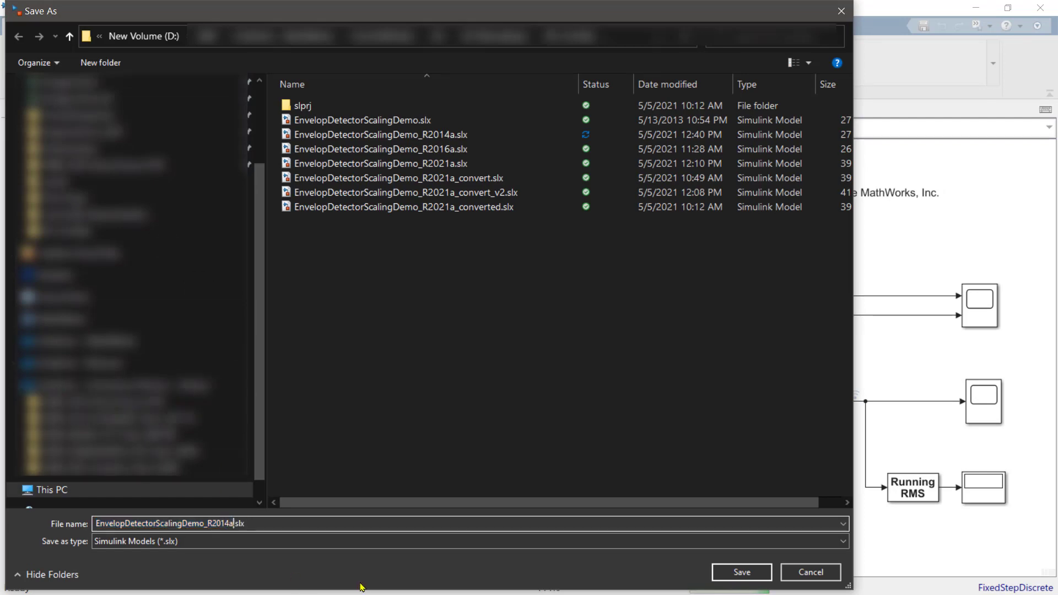
key(BackSpace)
key(BackSpace)
key(BackSpace)
key(BackSpace)
key(BackSpace)
key(BackSpace)
text(fxp)
click(745, 573)
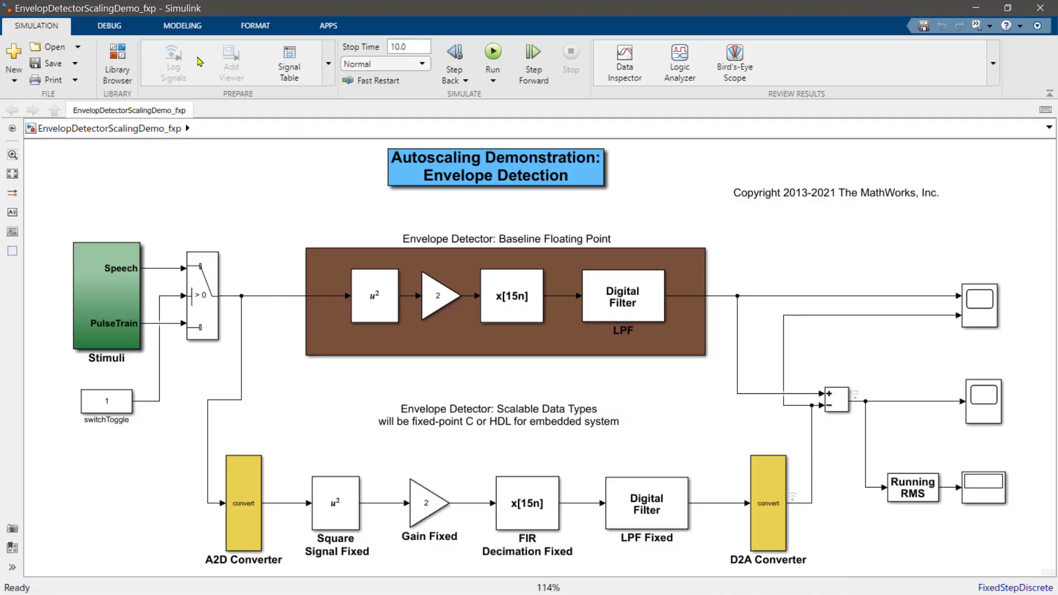
click(112, 296)
click(112, 296)
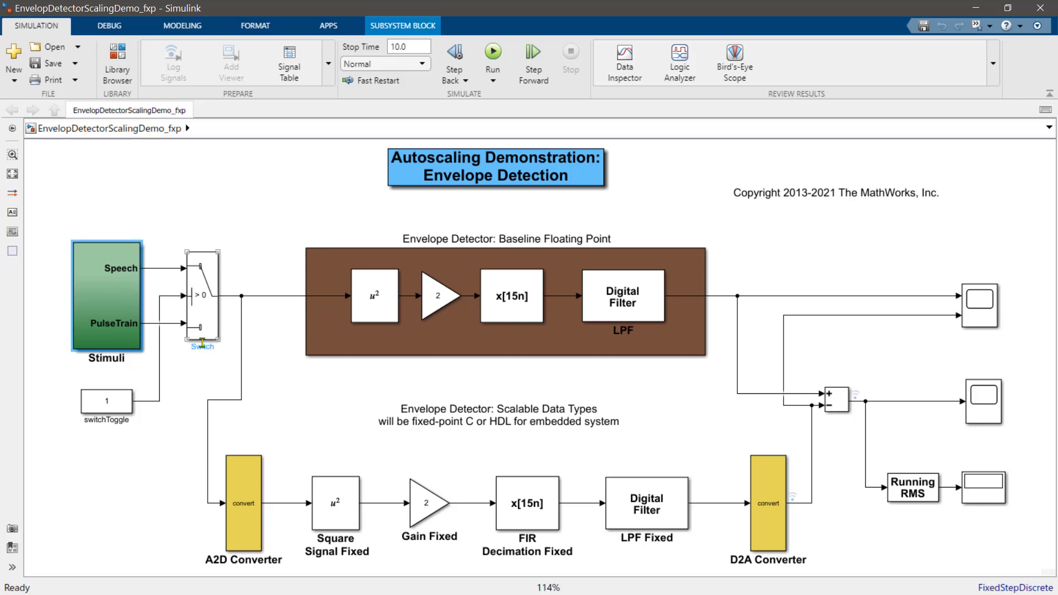
click(128, 267)
click(657, 521)
click(640, 437)
click(121, 273)
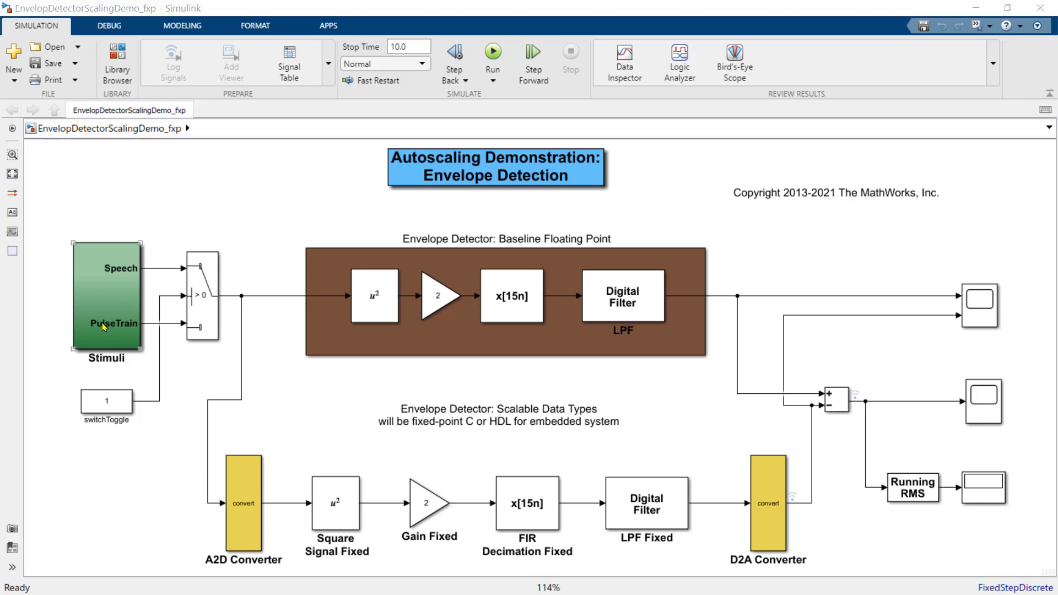
Review the SimulationInput and setBlockParameter lines in defineSimInObj_Envelope.m, then select the switchToggle block.
key(alt+Tab)
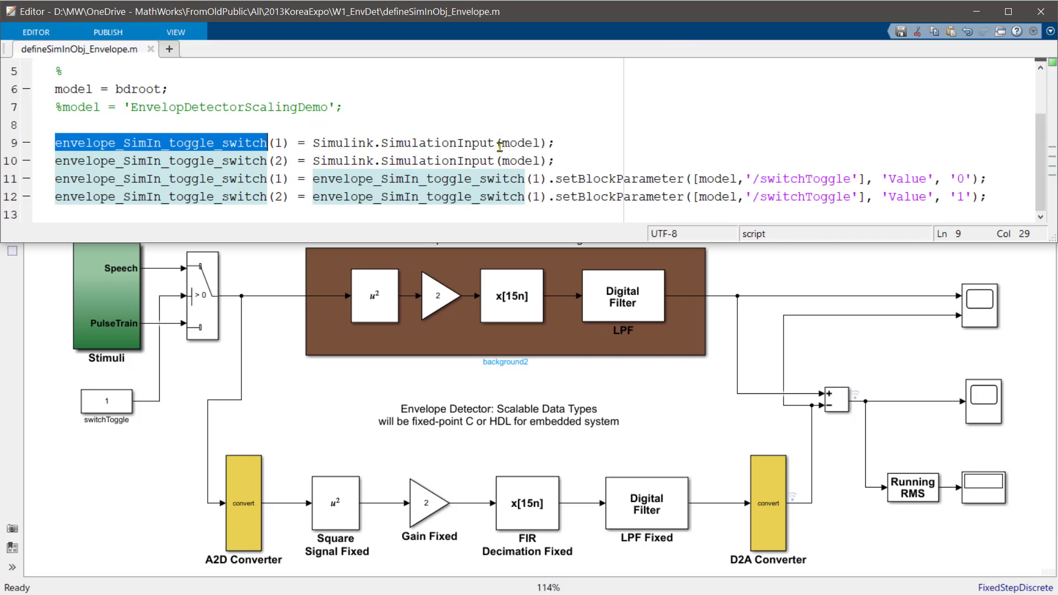
drag(311, 143, 495, 146)
click(284, 144)
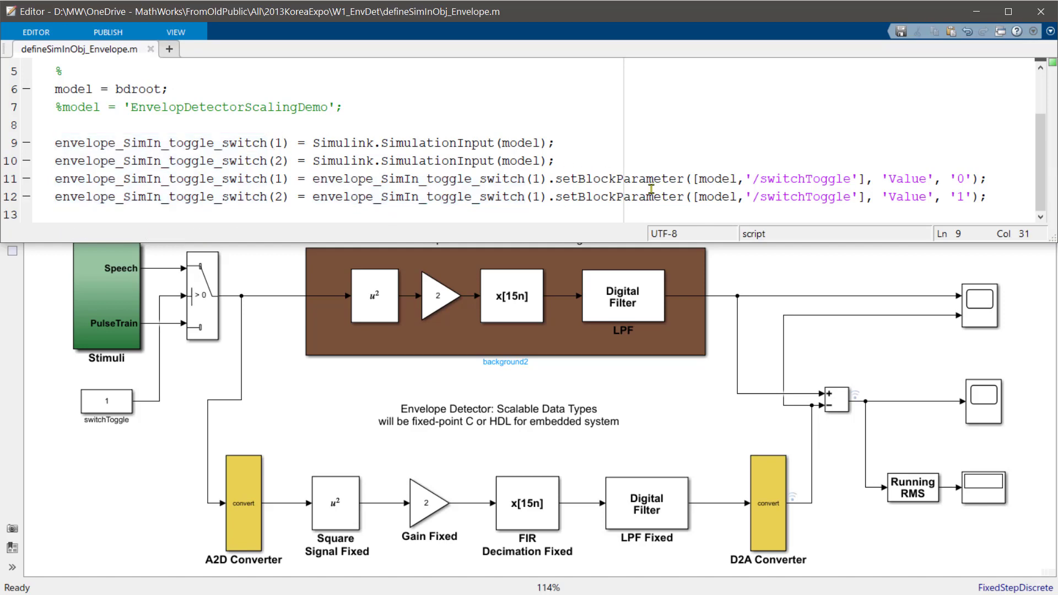
drag(558, 181, 981, 177)
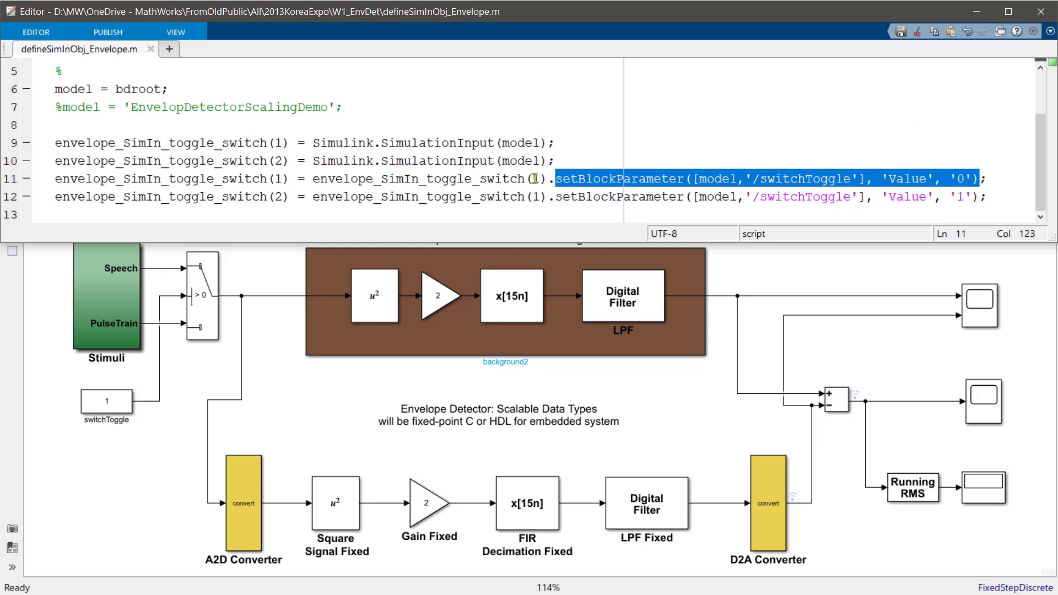
click(103, 416)
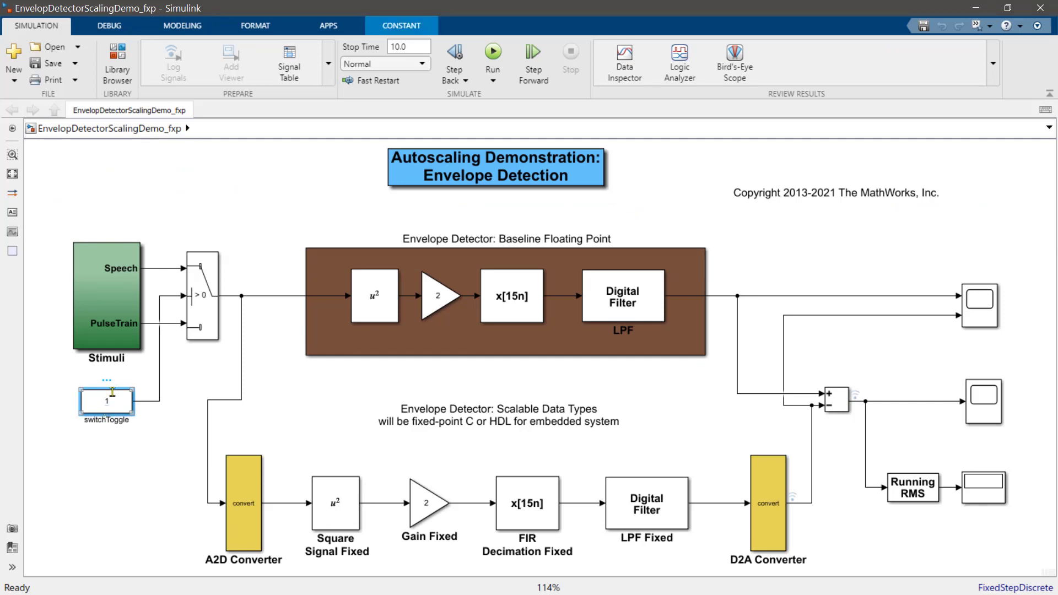
Group the Square, Gain, FIR Decimation and LPF Fixed blocks into a subsystem named Embedded_Code.
click(297, 413)
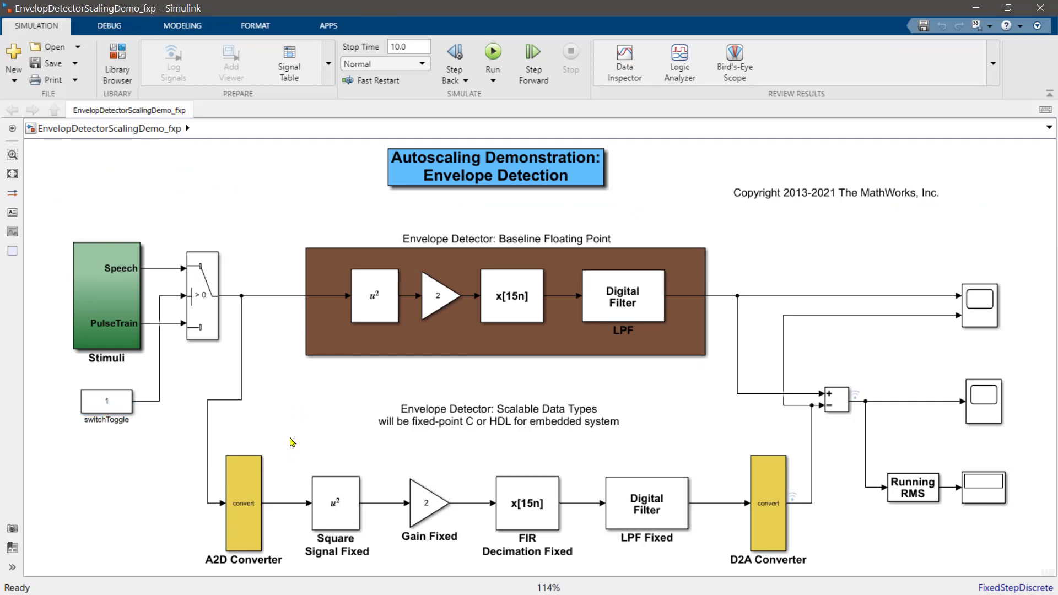
drag(296, 430, 710, 566)
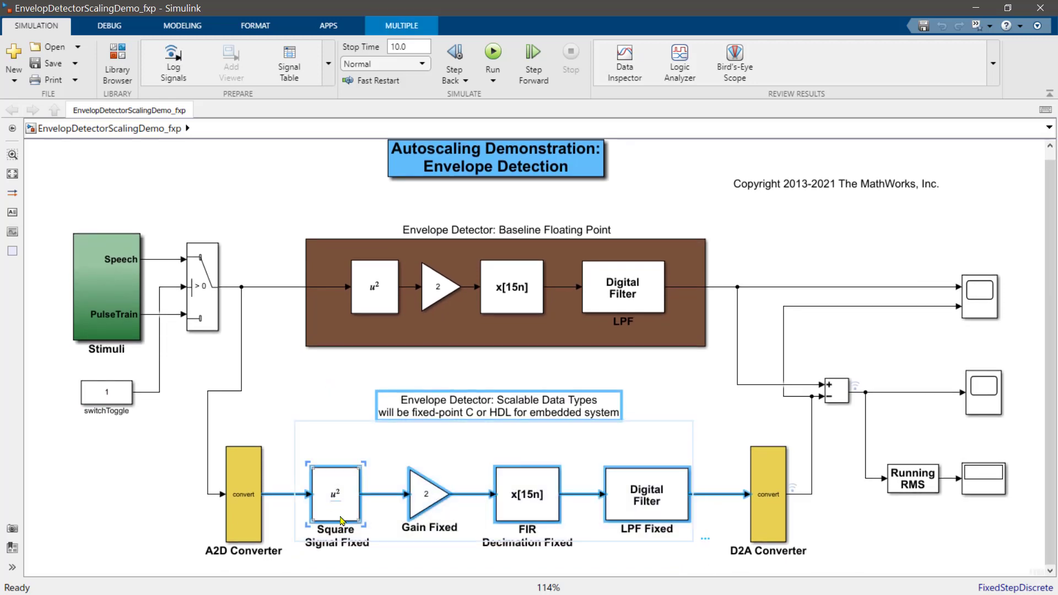
key(ctrl+g)
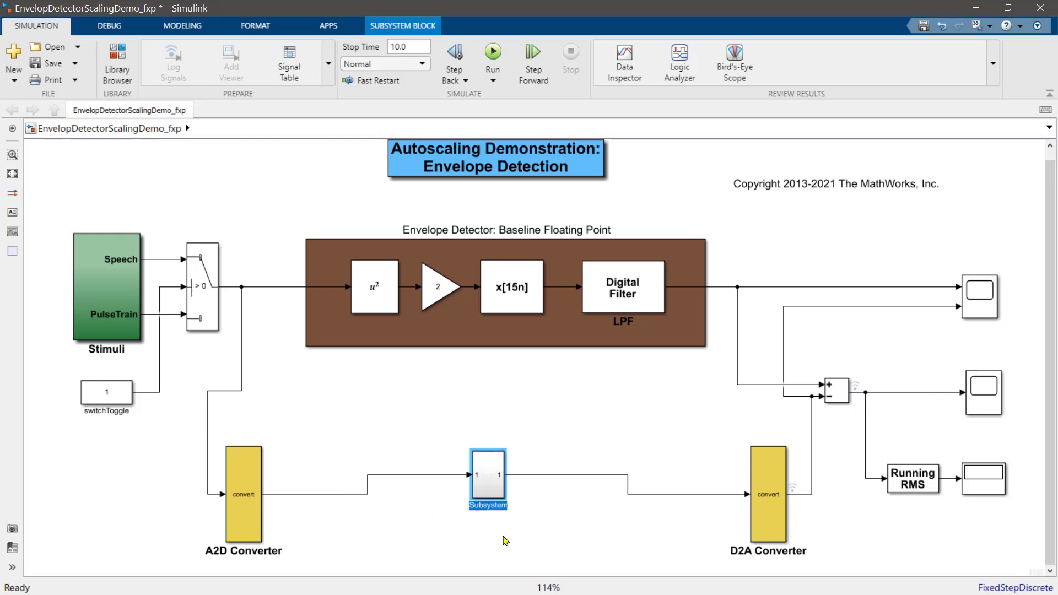
text(Emb3e)
key(BackSpace)
key(BackSpace)
text(edded_Code)
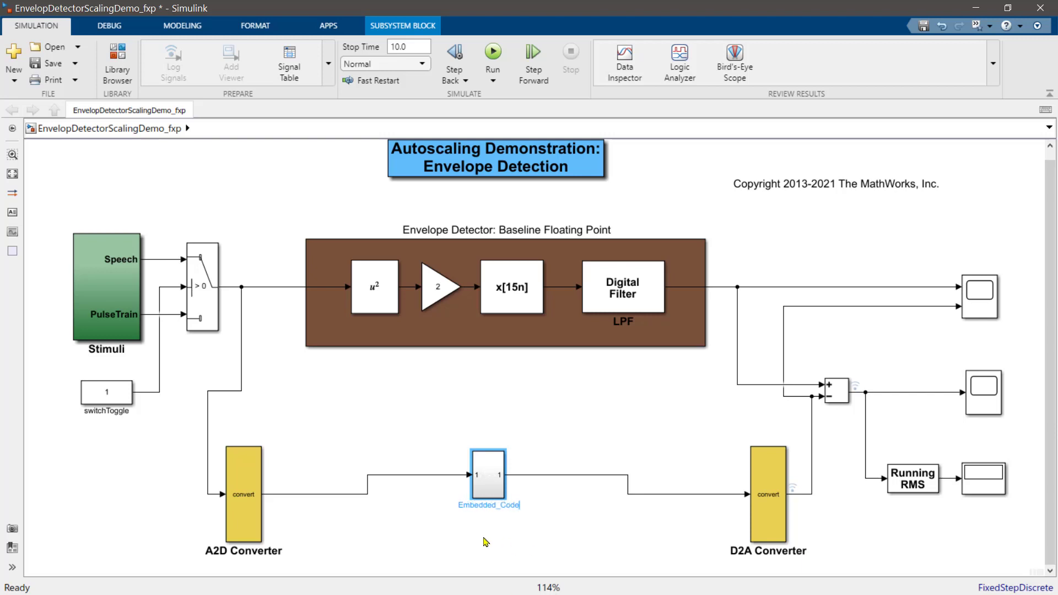
click(484, 541)
Nudge the A2D Converter block slightly down to align it with Embedded_Code.
click(482, 486)
drag(247, 487, 246, 490)
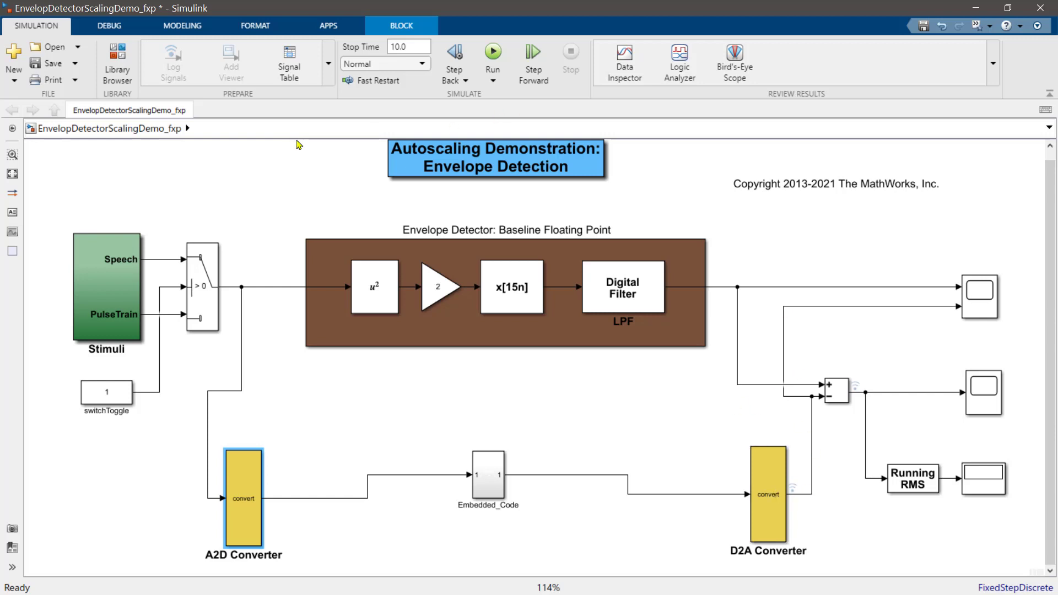
click(568, 416)
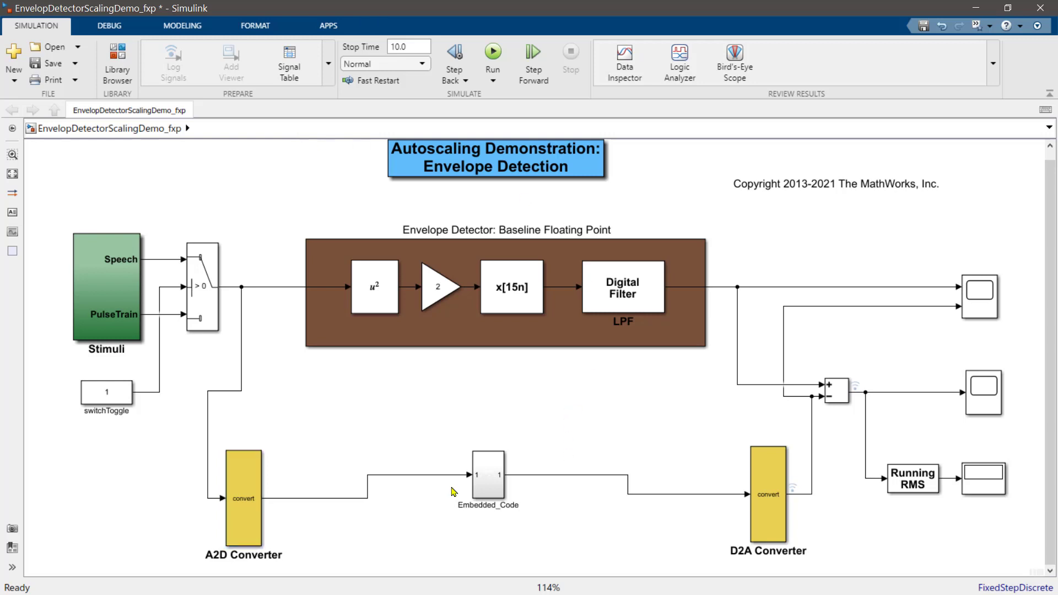
Enter the Embedded_Code subsystem, save the model, and launch the Fixed-Point Tool from its canvas.
double_click(493, 493)
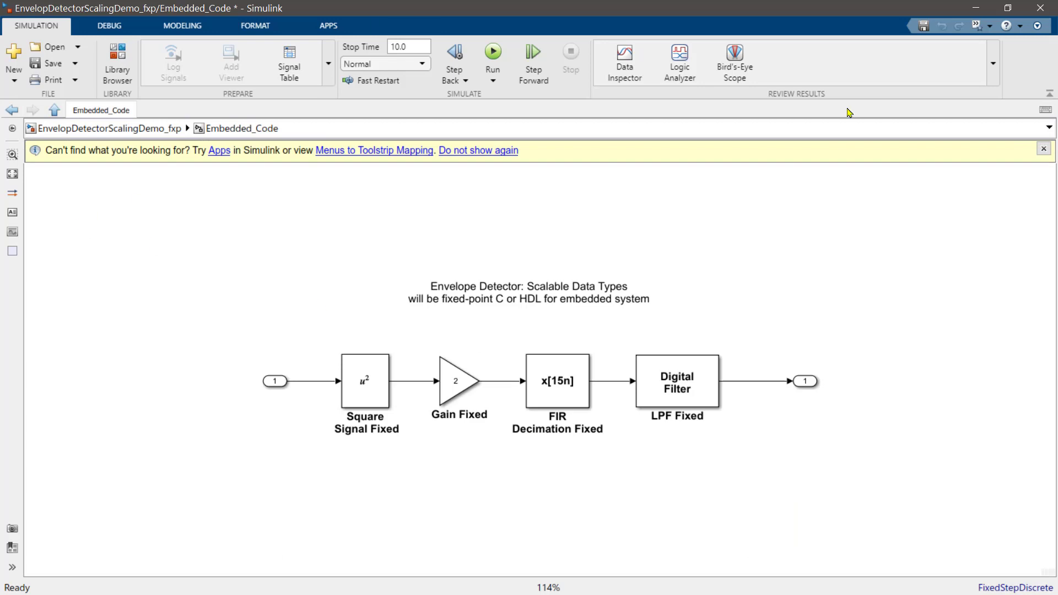
click(1044, 149)
click(52, 65)
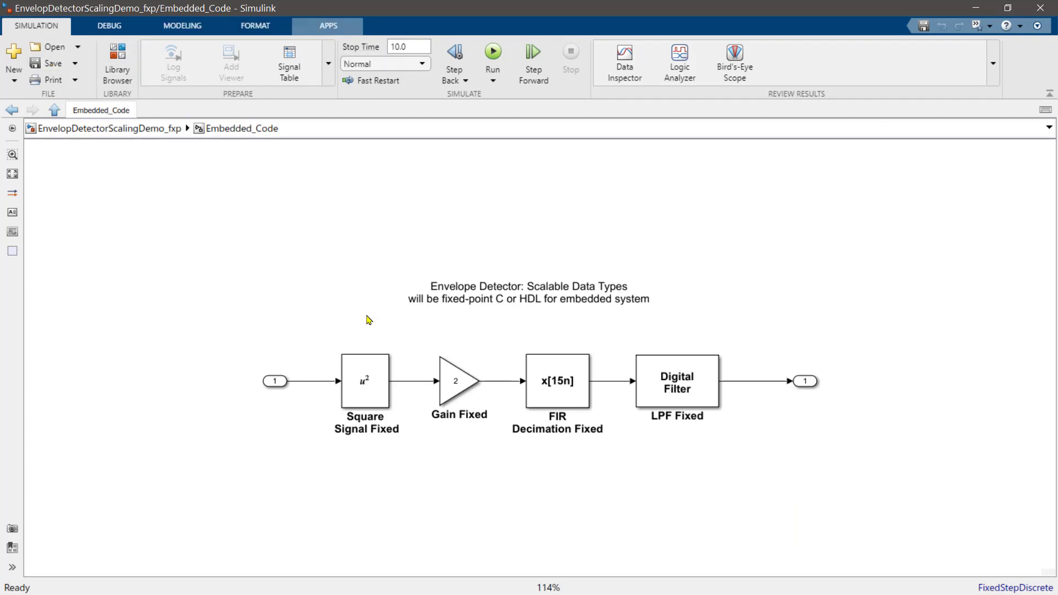
right_click(441, 236)
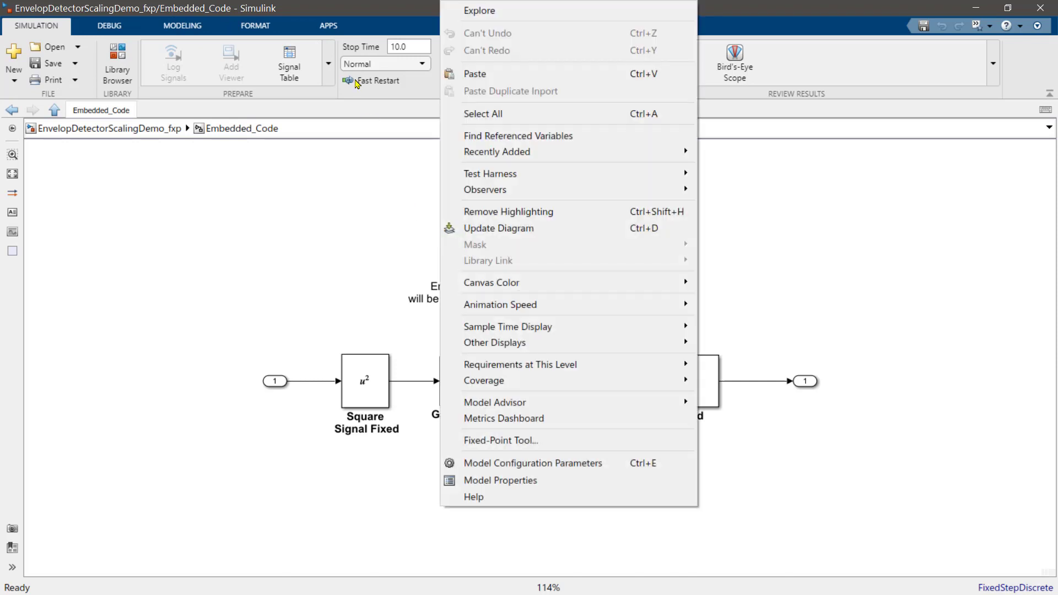
click(518, 440)
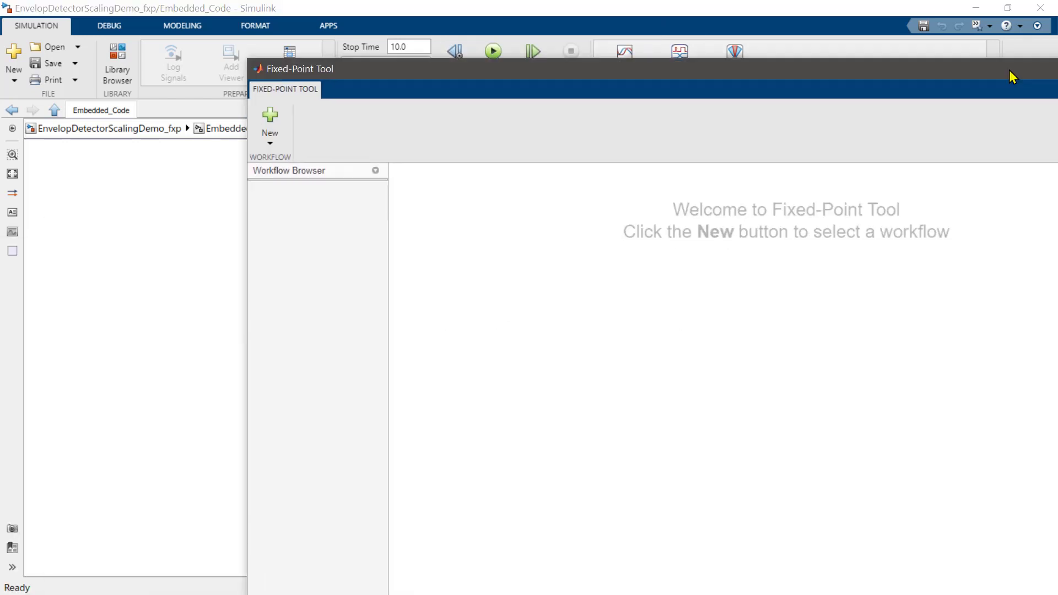
Start an Iterative Fixed-Point Conversion and pick Embedded_Code as the system under design on Setup.
click(1009, 69)
click(24, 56)
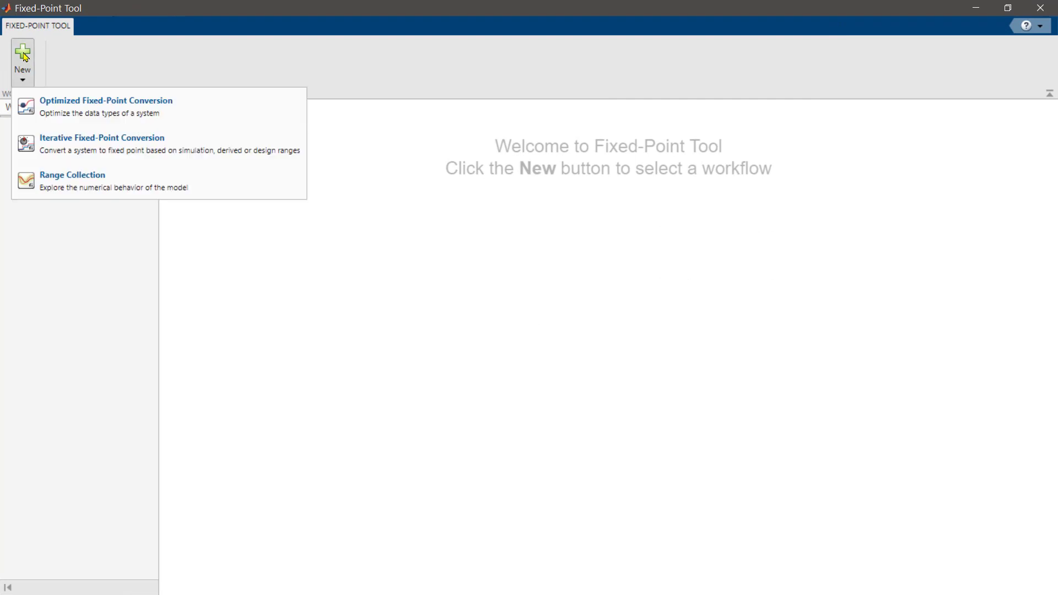
click(72, 155)
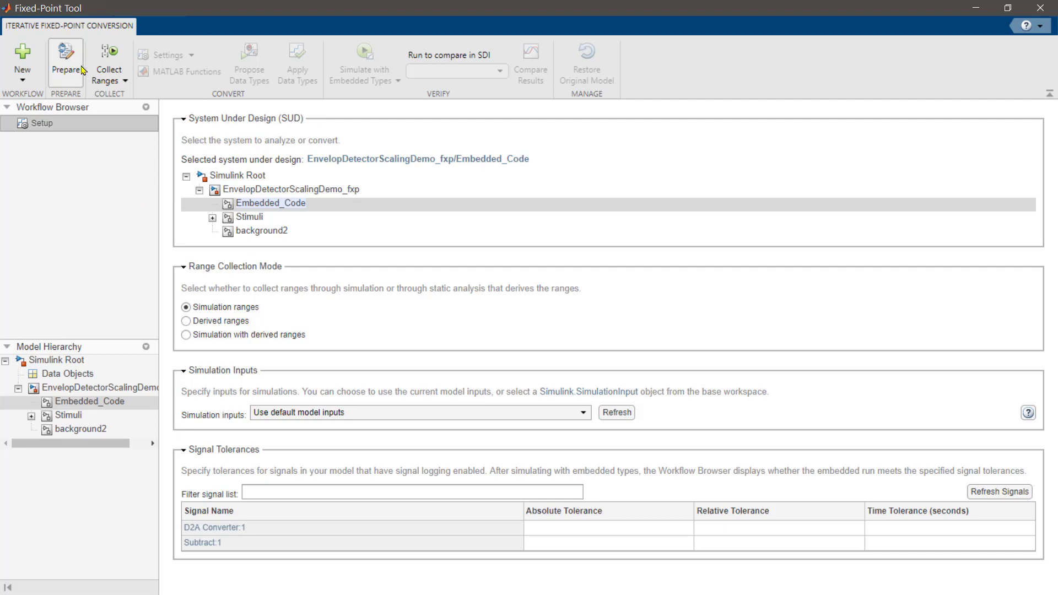
click(37, 125)
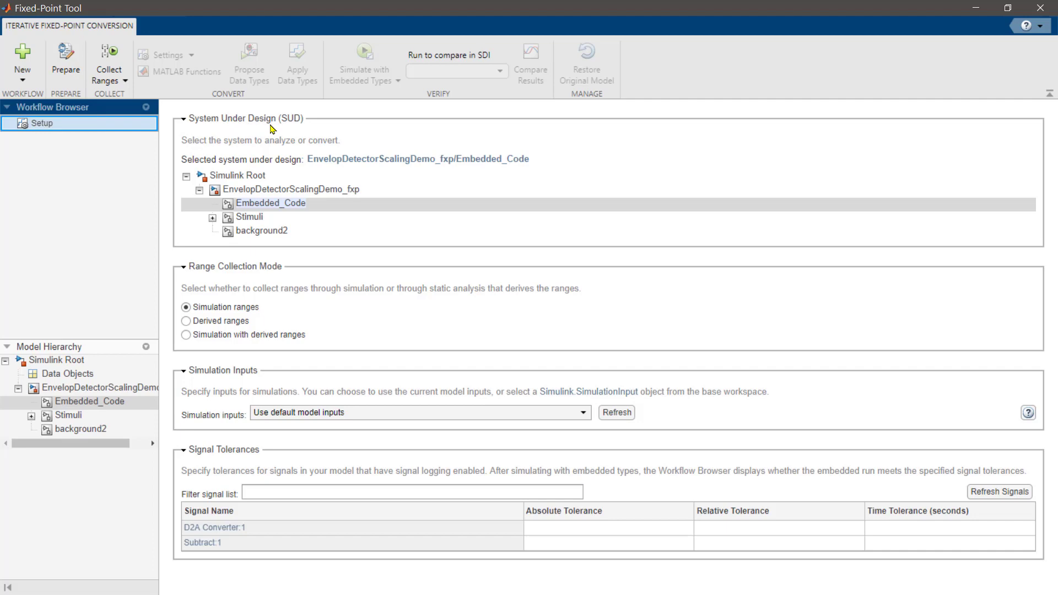
click(279, 204)
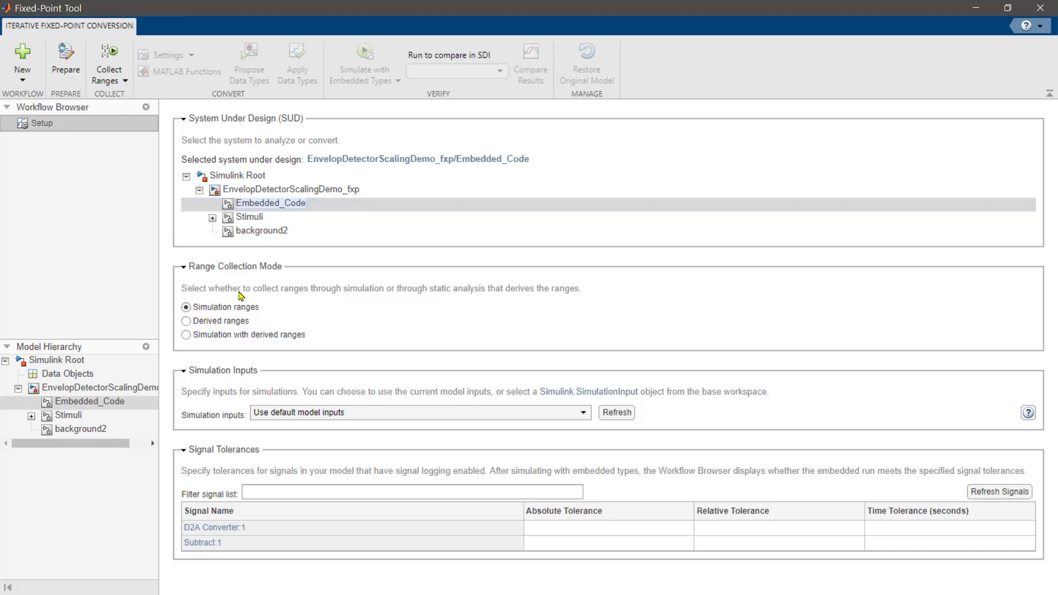
Choose envelope_SimIn_toggle_switch as the simulation inputs.
click(587, 416)
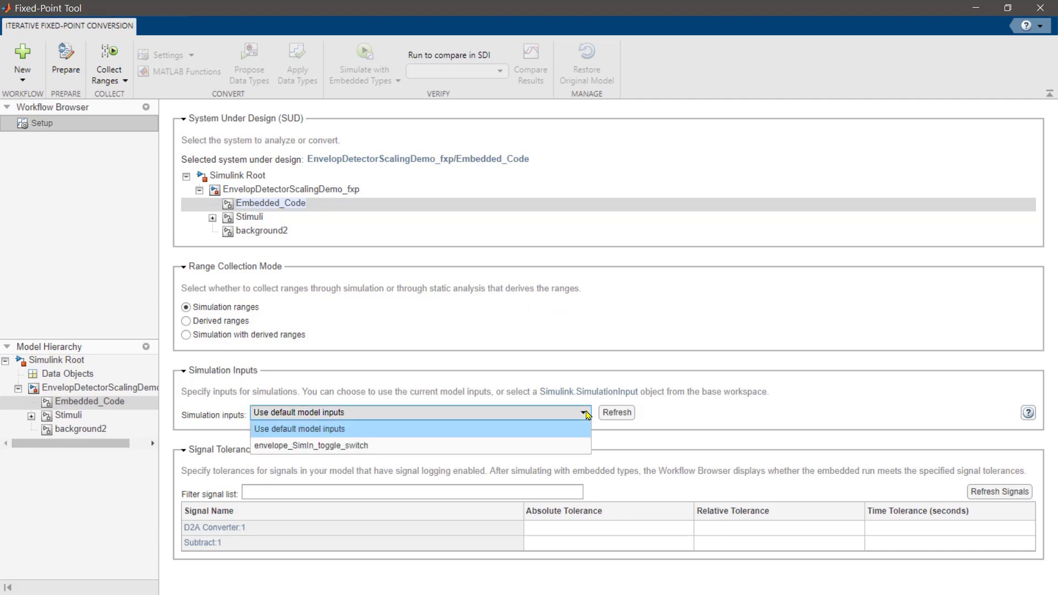
click(296, 446)
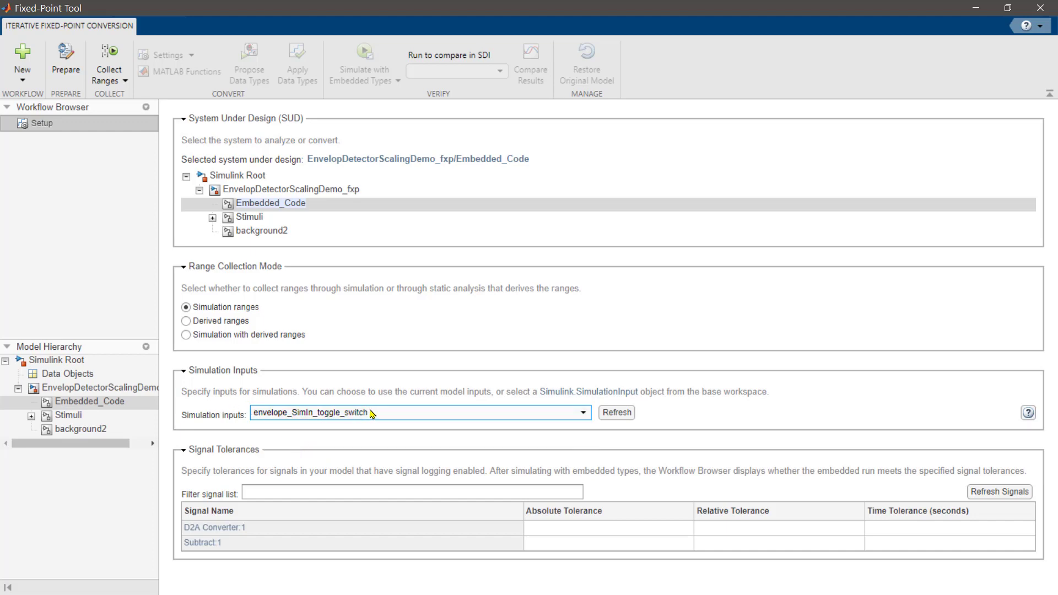
Fill the Signal Tolerances table with absolute .0025 and relative .01 for both signals.
click(593, 532)
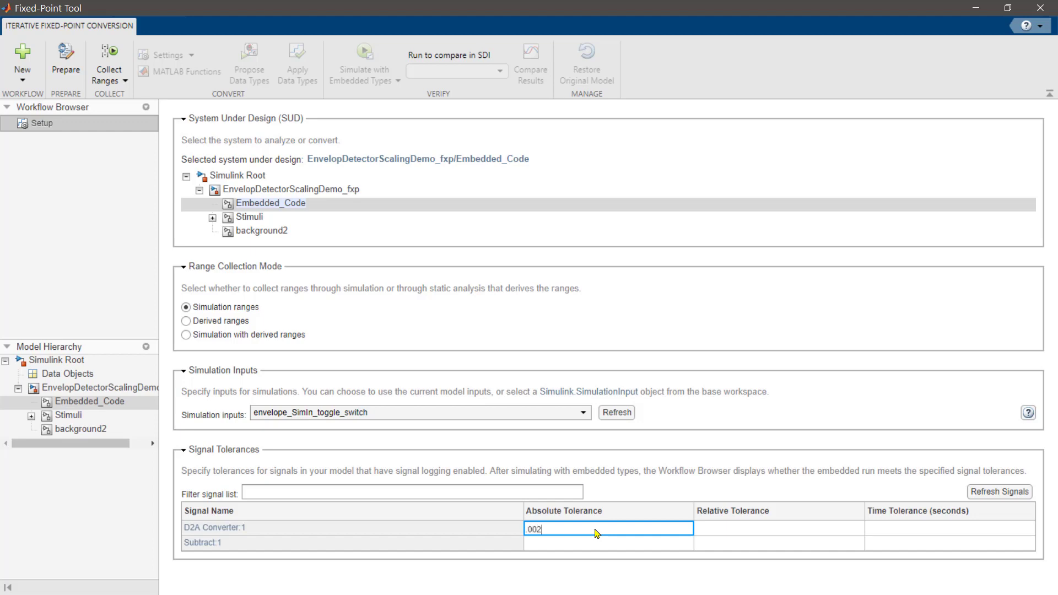
drag(578, 537, 485, 532)
key(ctrl+c)
click(556, 548)
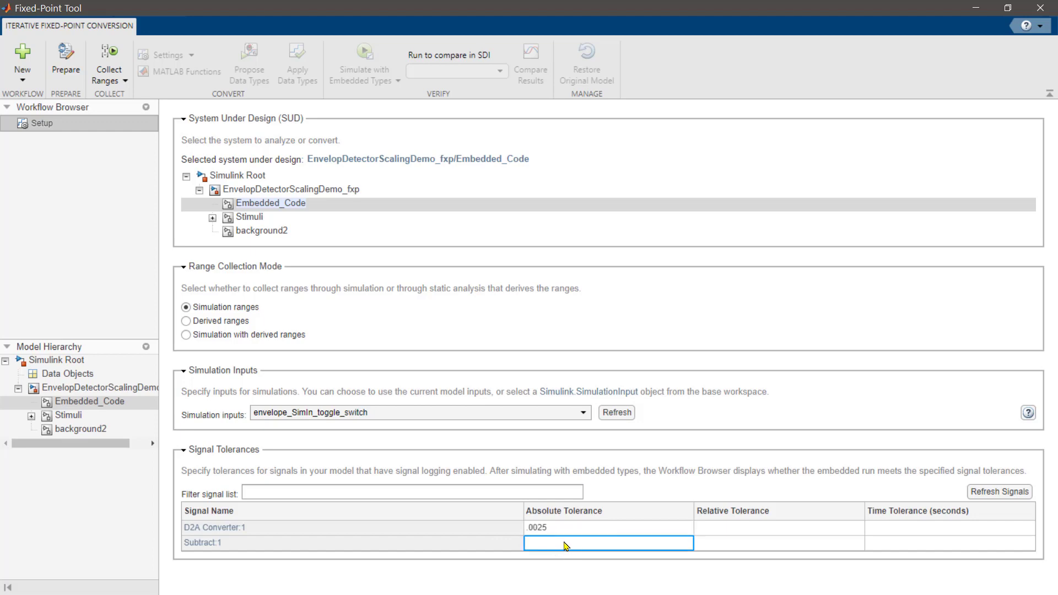
key(ctrl+v)
click(713, 529)
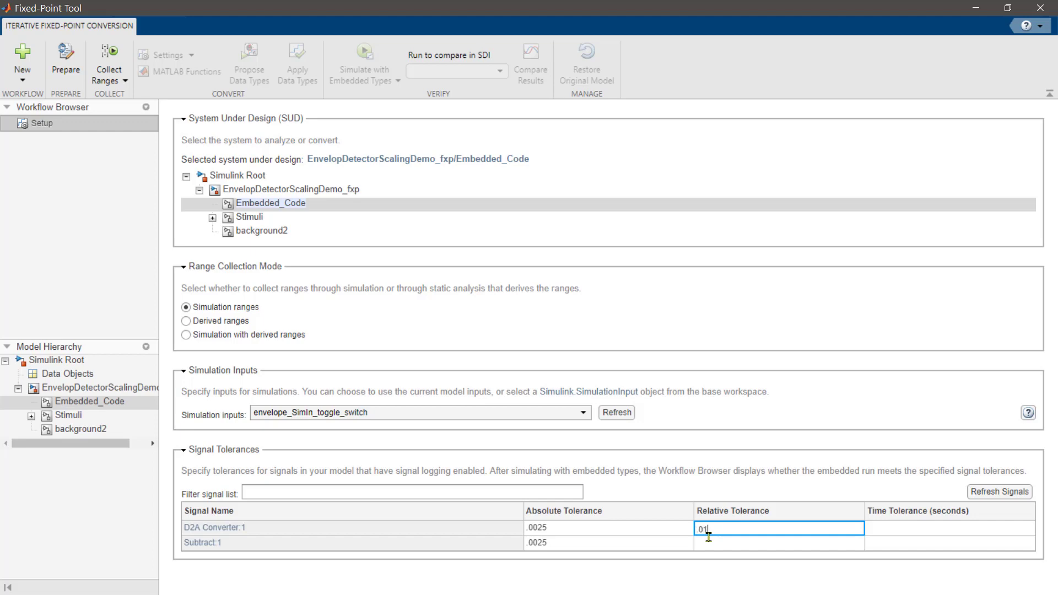
click(709, 537)
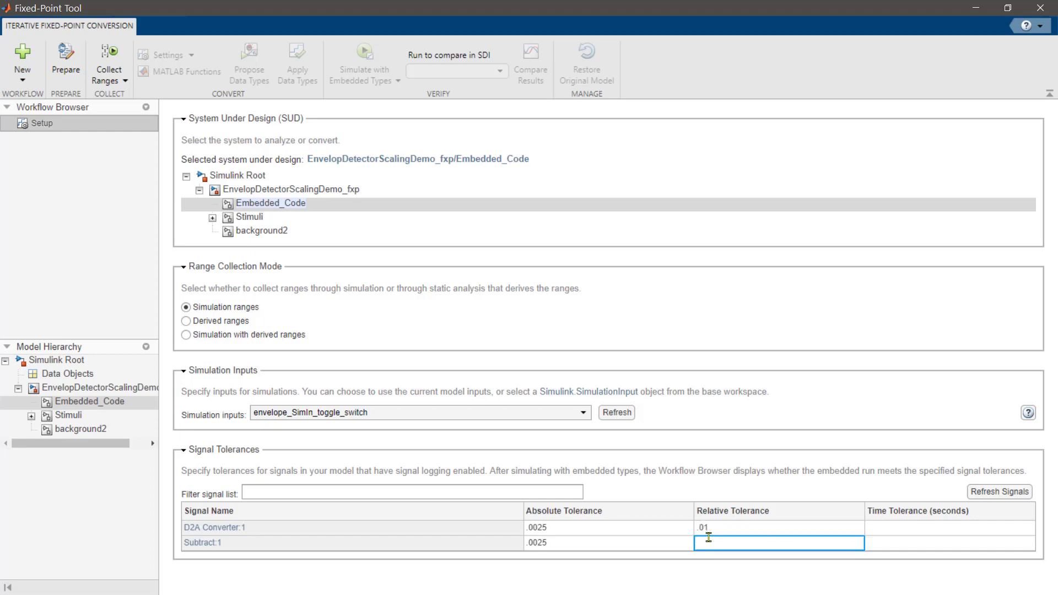
text(01)
Commit the last .01 tolerance, run Prepare, and view the Hardware Implementation Consistency details.
click(801, 473)
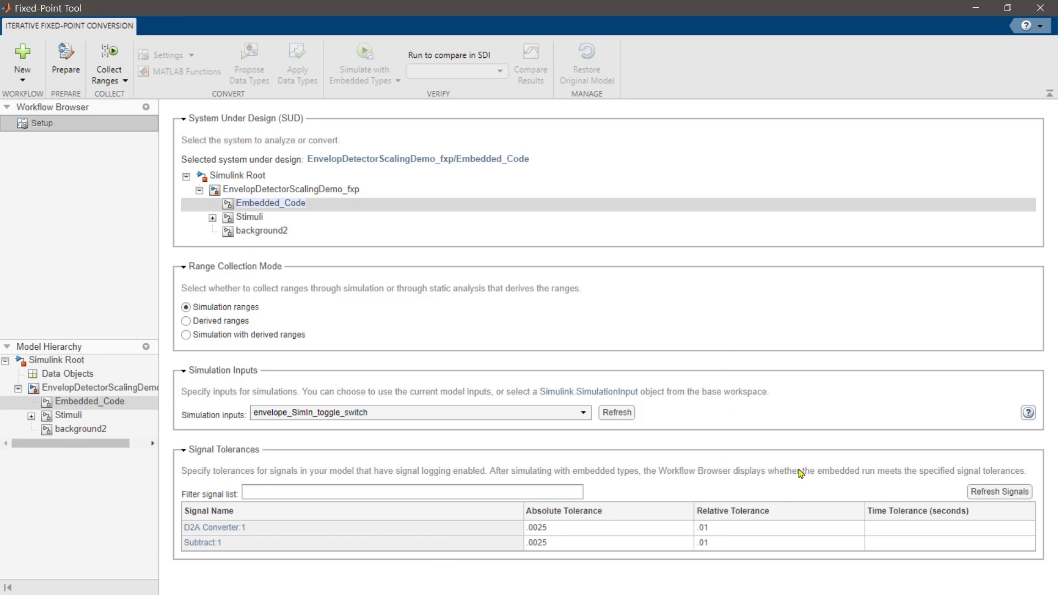
click(66, 55)
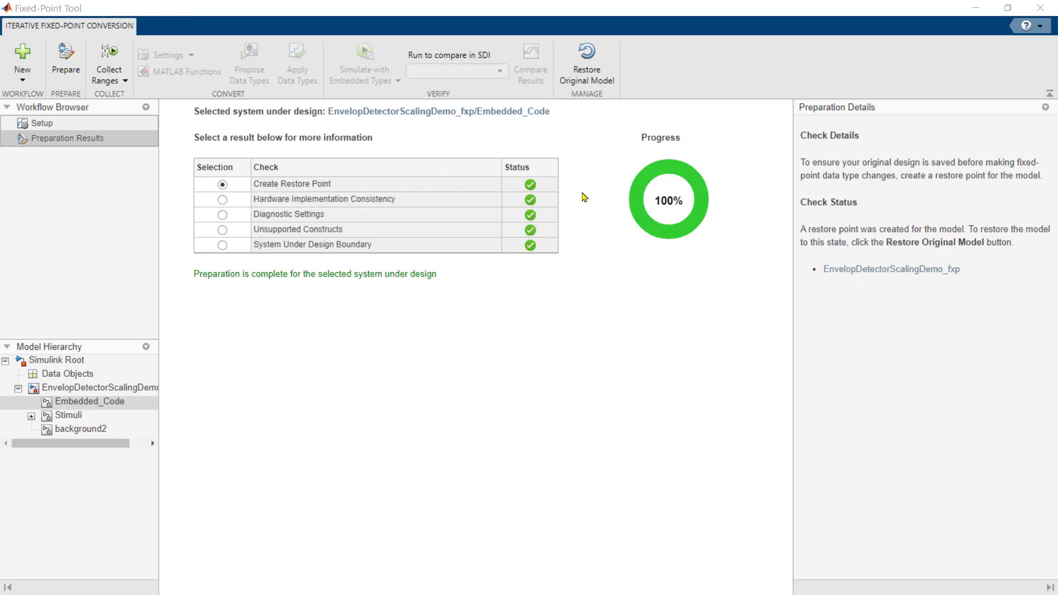
click(411, 203)
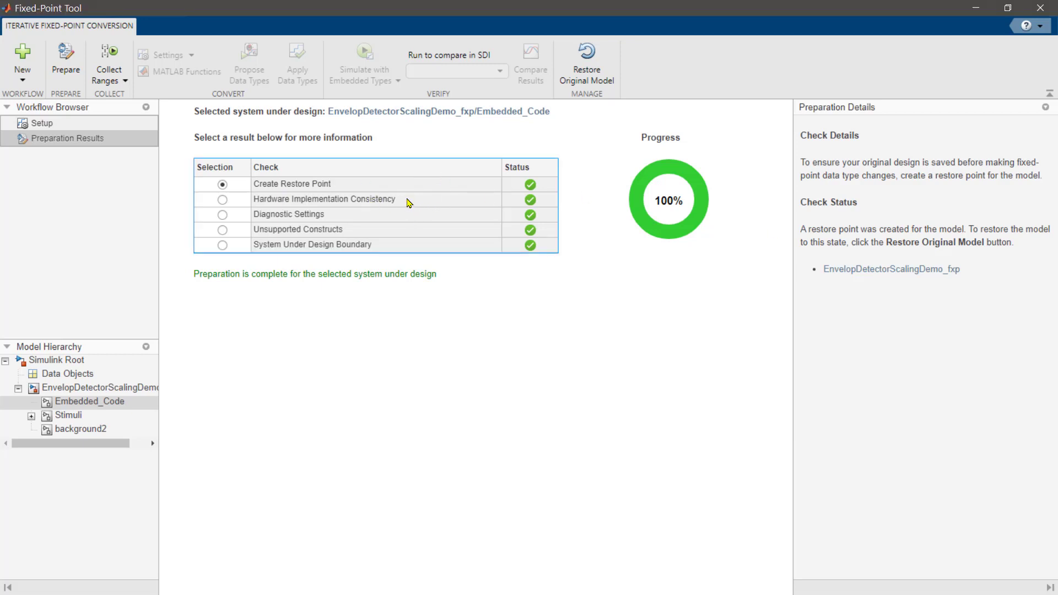
click(224, 200)
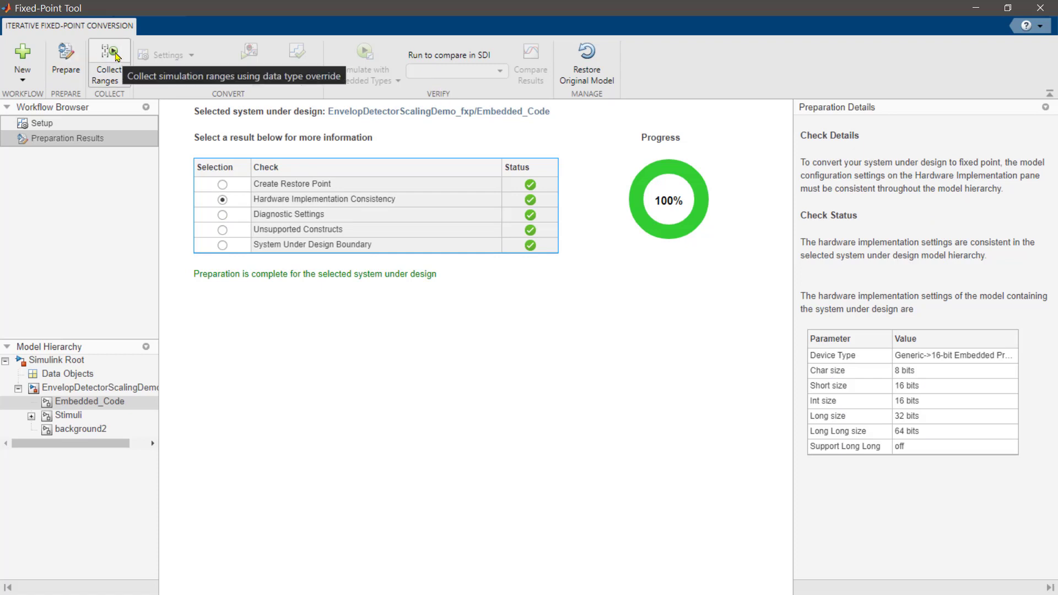
Collect simulation ranges for both scenarios using the current settings.
click(126, 81)
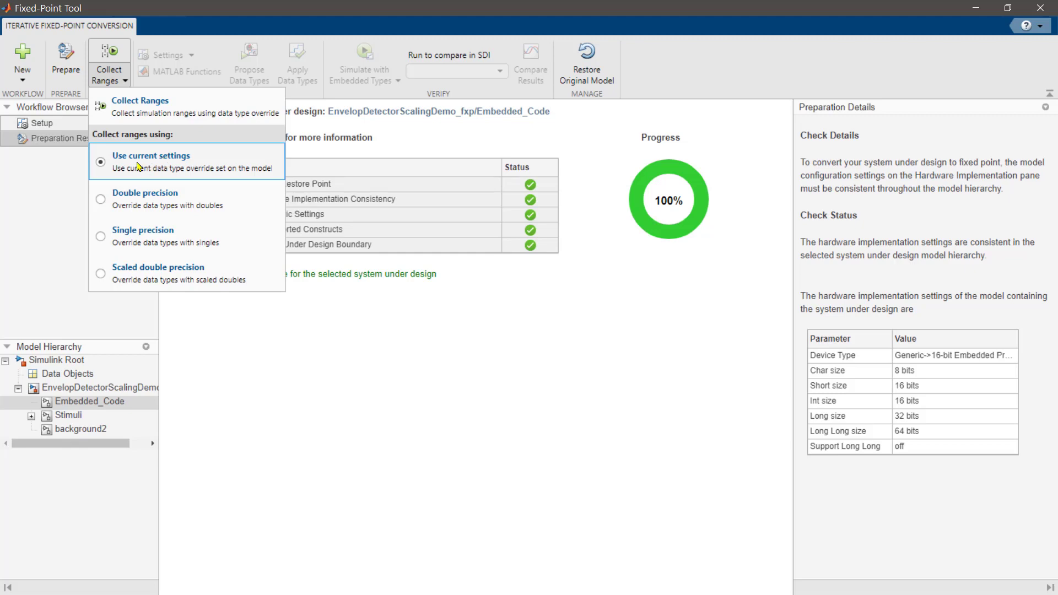
click(110, 53)
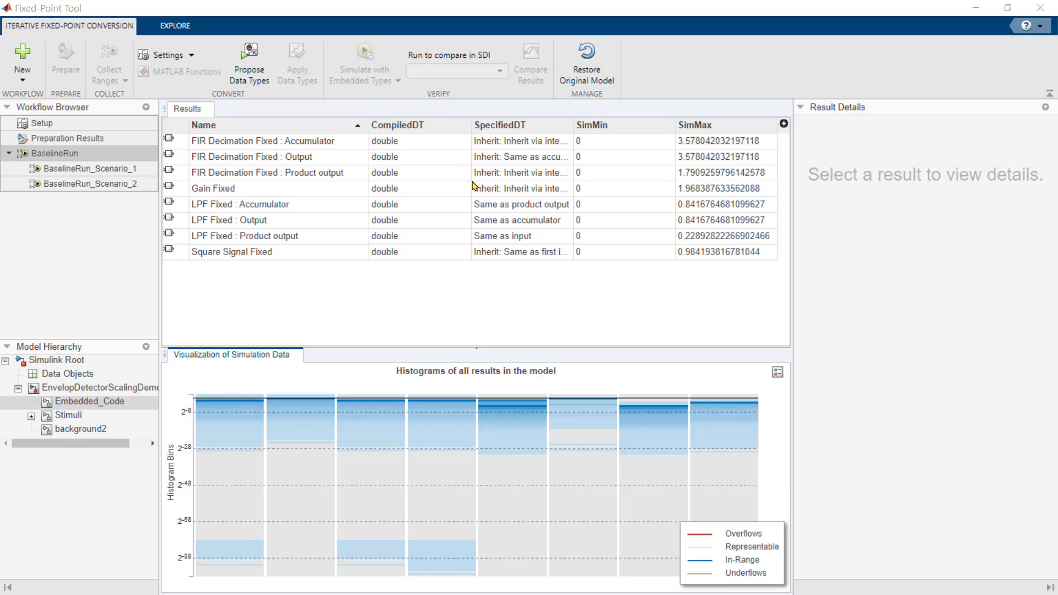
click(115, 175)
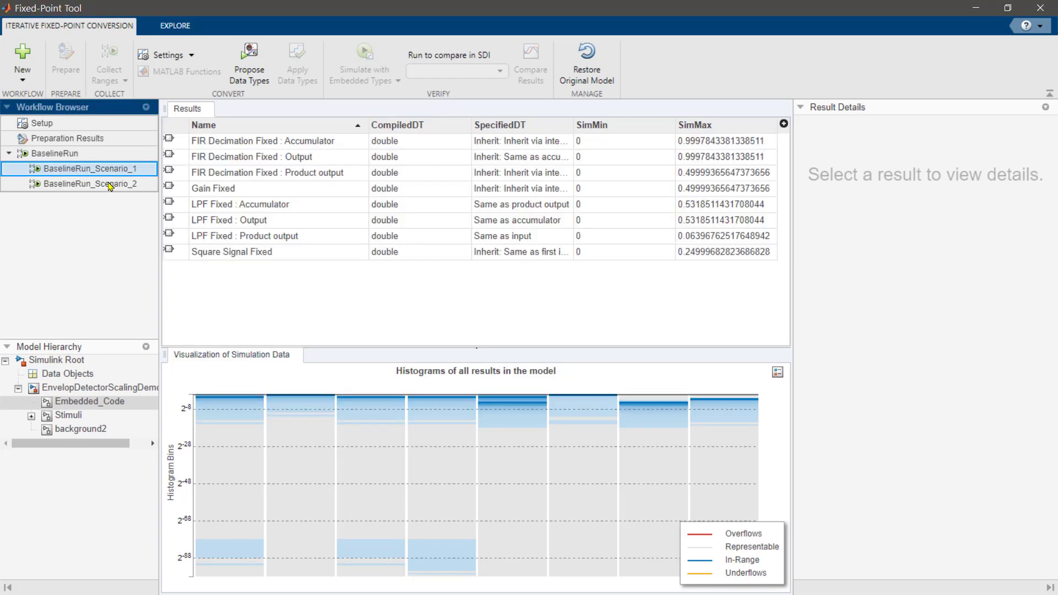
click(105, 189)
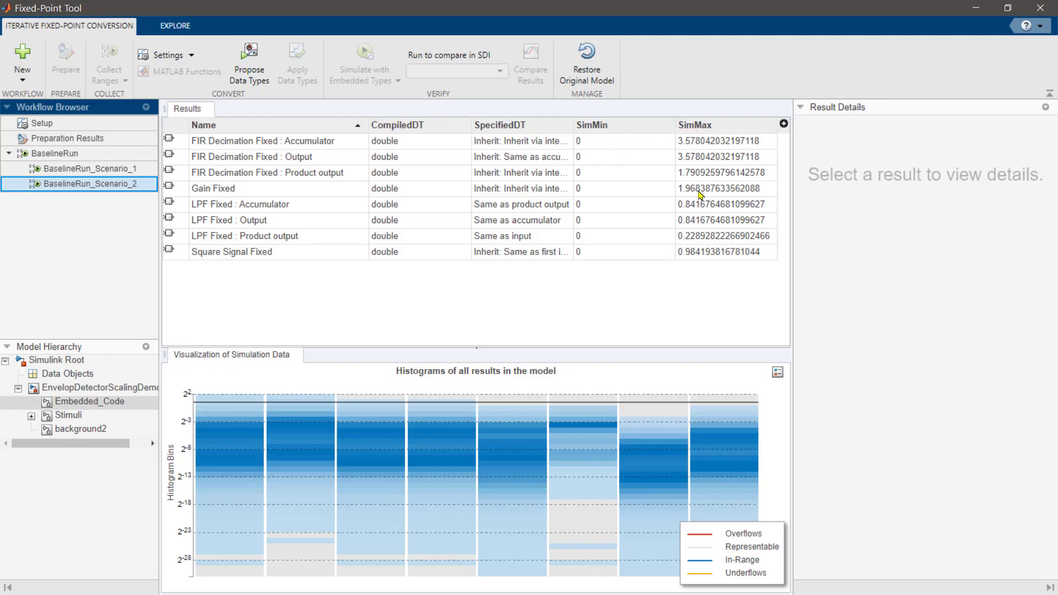
click(69, 159)
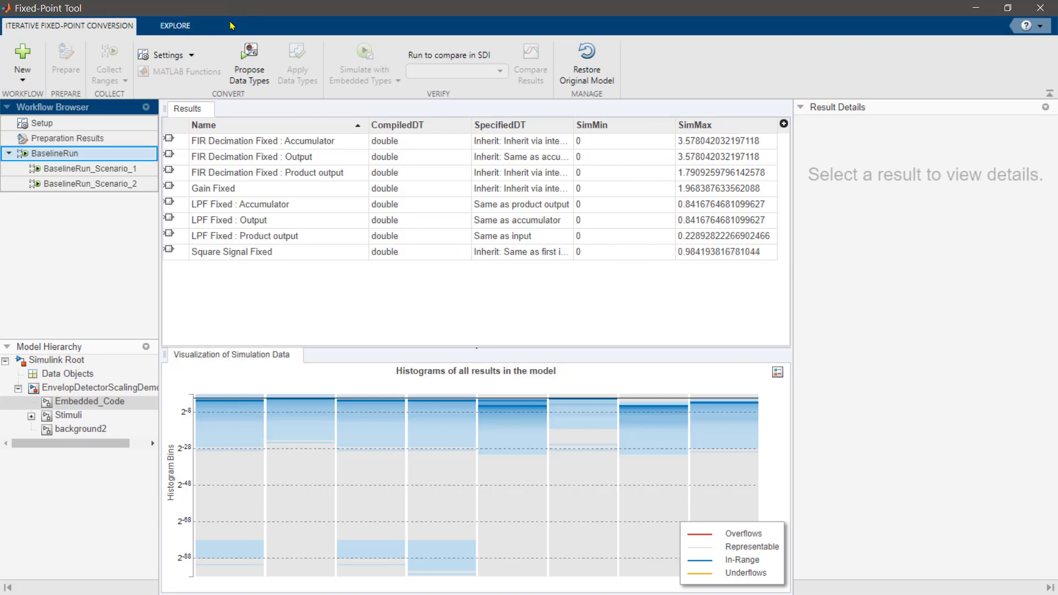
click(192, 57)
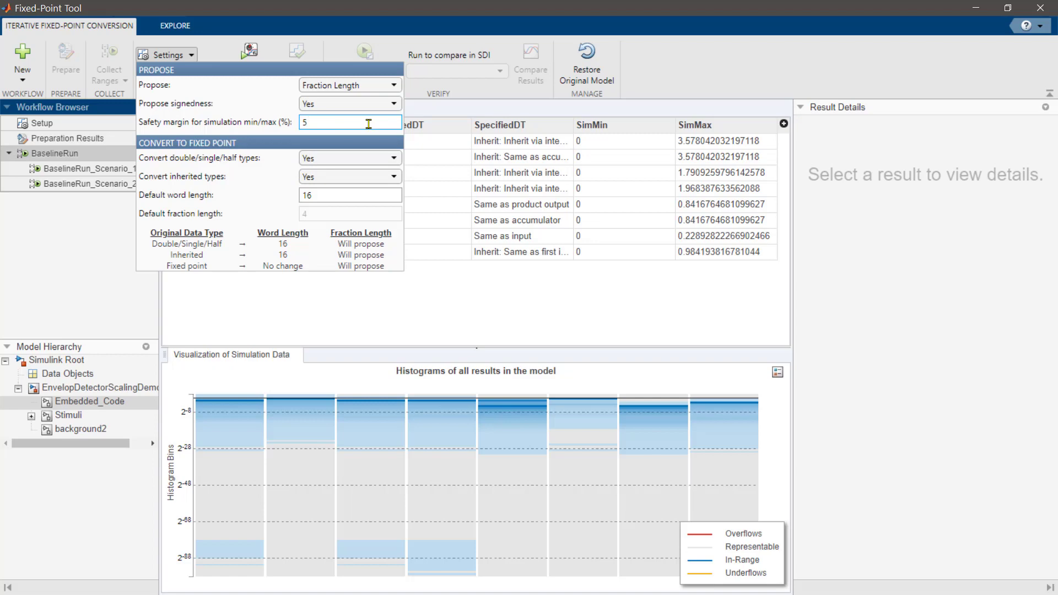
click(326, 194)
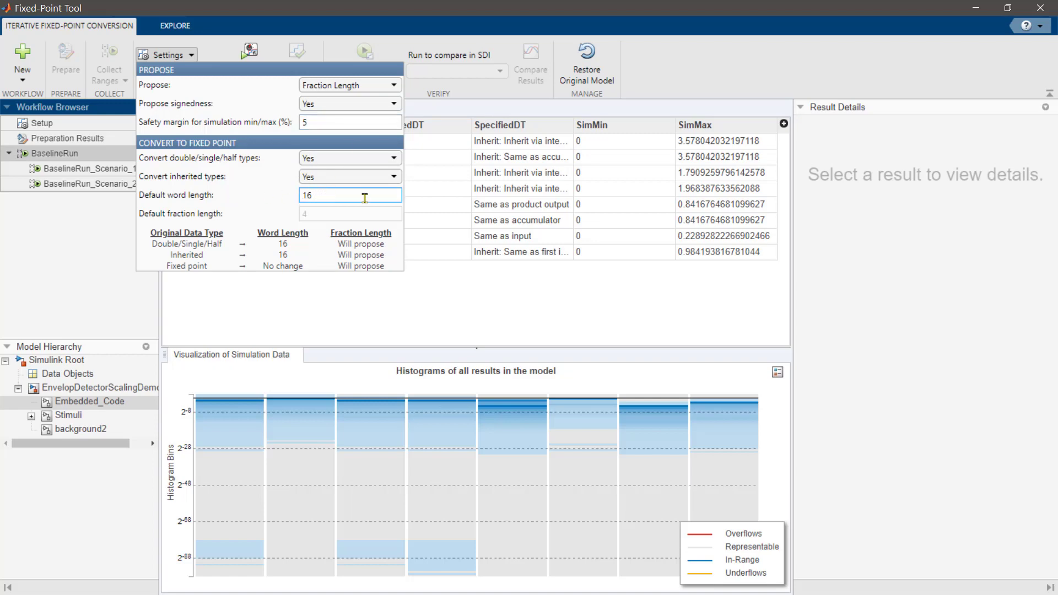
click(404, 316)
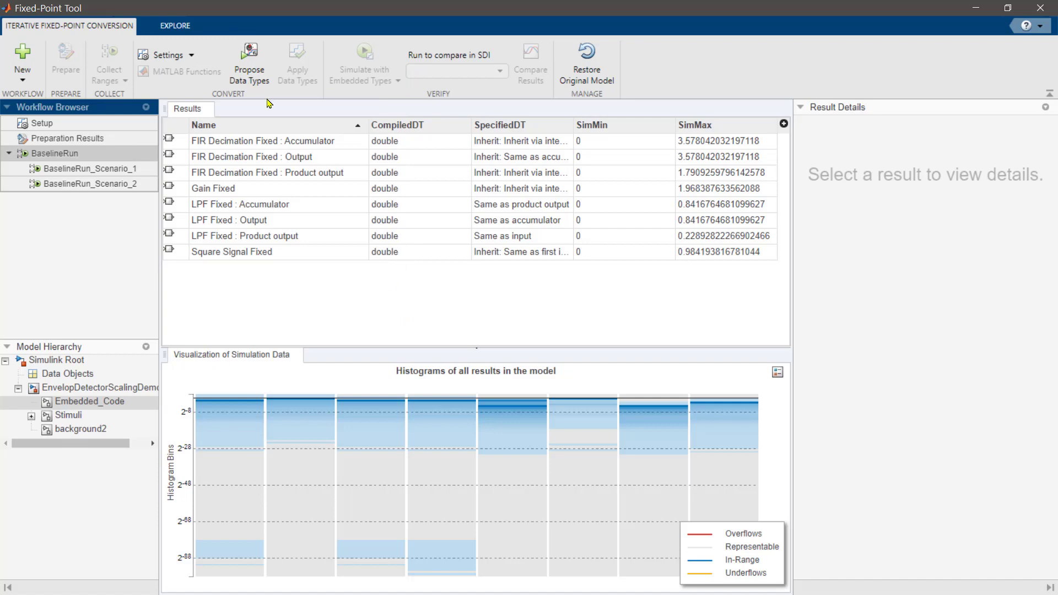
Propose 16-bit types such as fixdt(1,16,13), fixdt(1,16,14) and fixdt(1,16,15), all marked Accept.
click(253, 53)
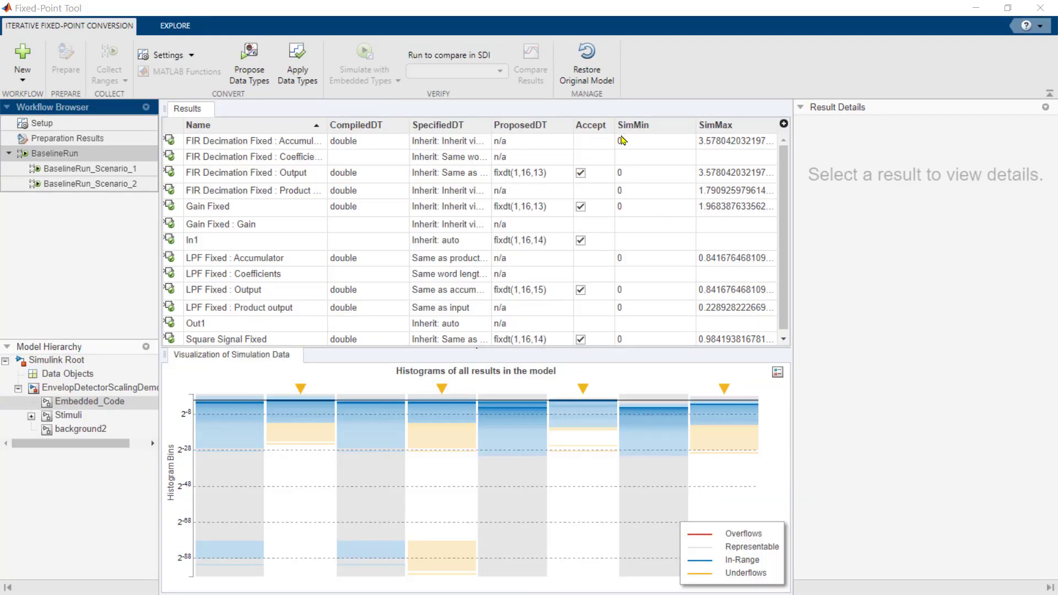
drag(784, 176, 781, 232)
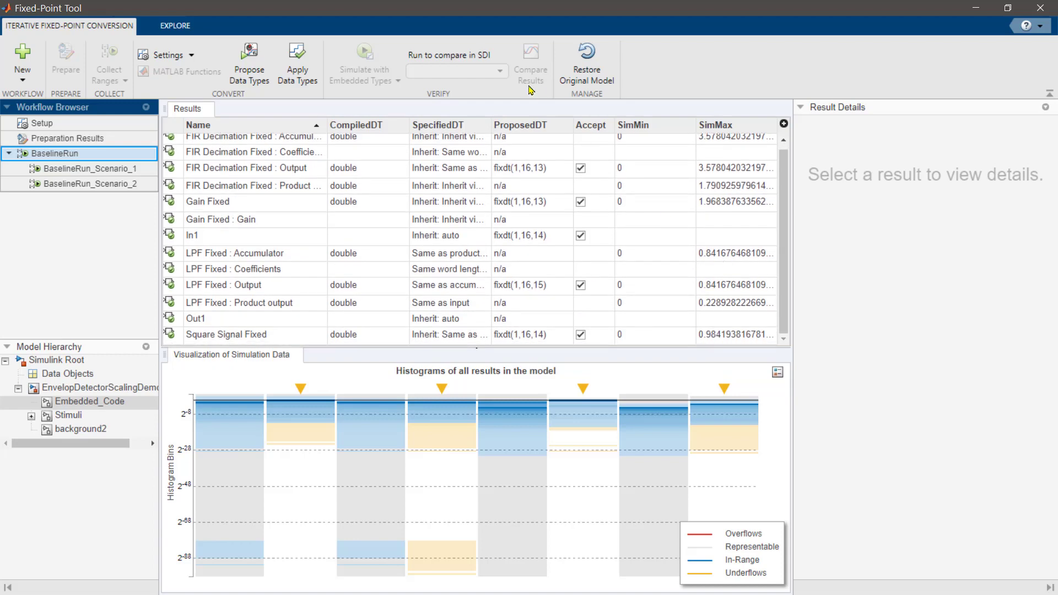
Review Gain Fixed's proposal: fixdt(1,16,13), no overflows, 12473 underflows, then restore the table width.
click(245, 206)
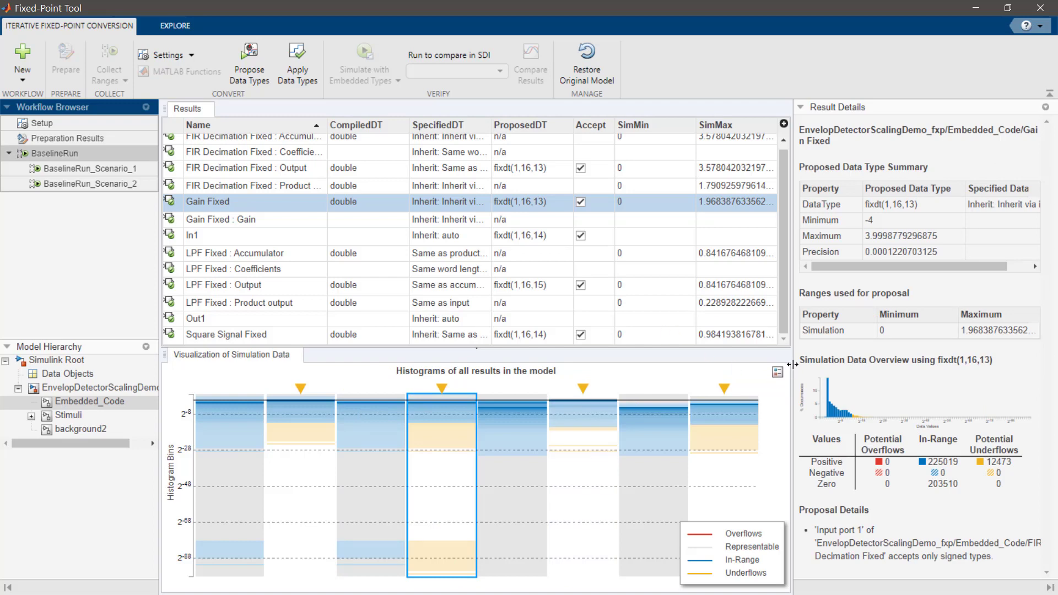
drag(792, 364, 648, 375)
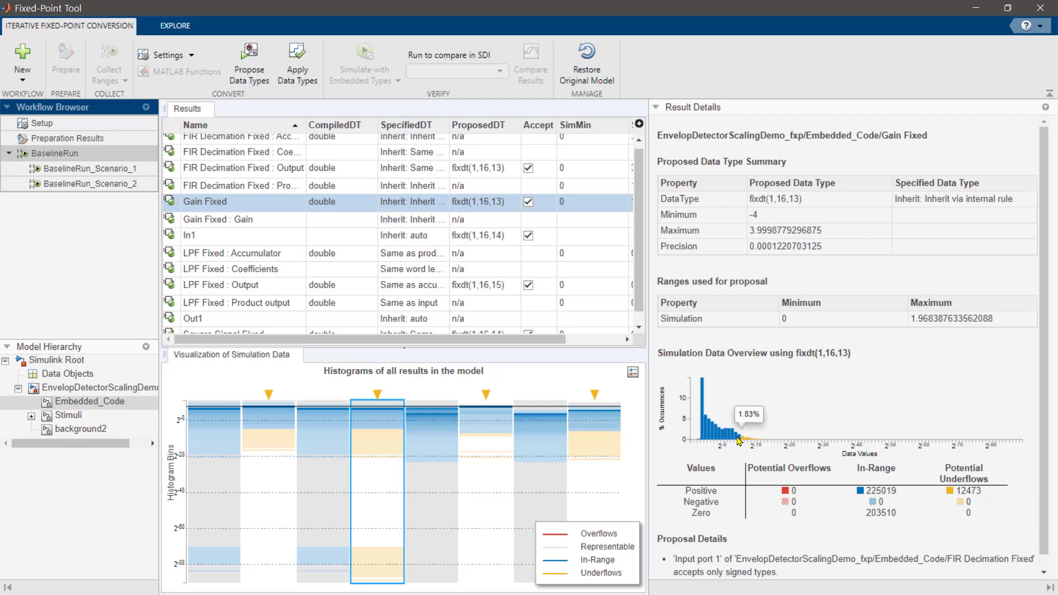
mouse_move(744, 443)
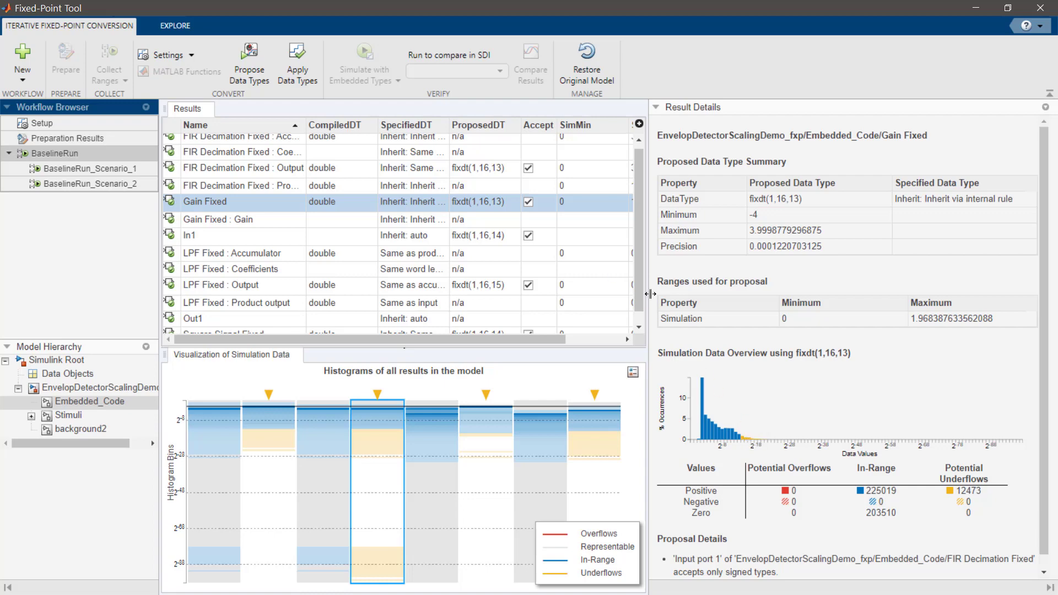
drag(648, 297, 730, 297)
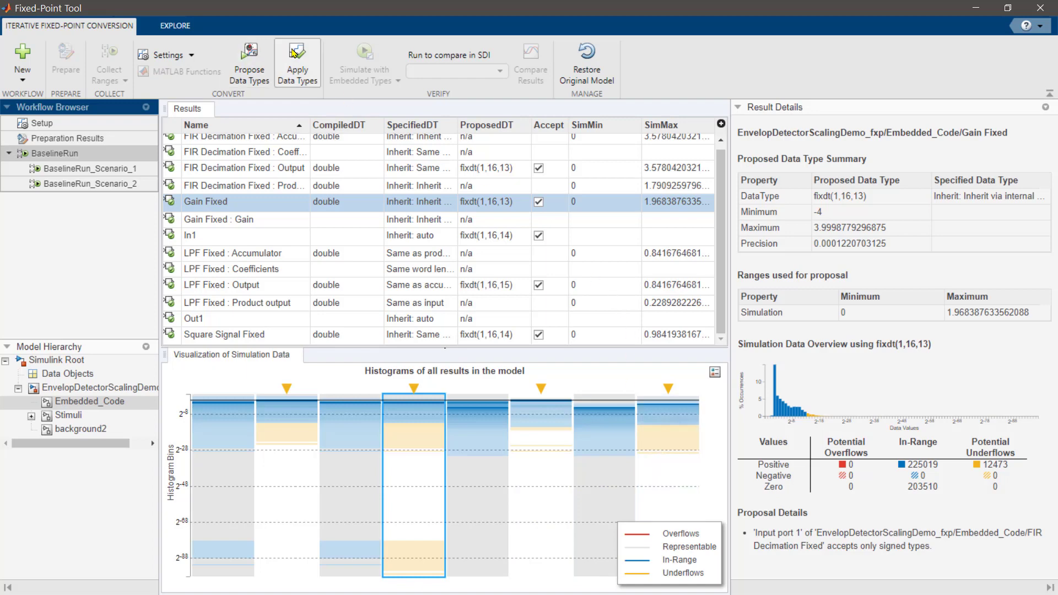
Apply the proposed types, simulate with embedded types, and browse both Baseline and Embedded scenario results.
click(301, 54)
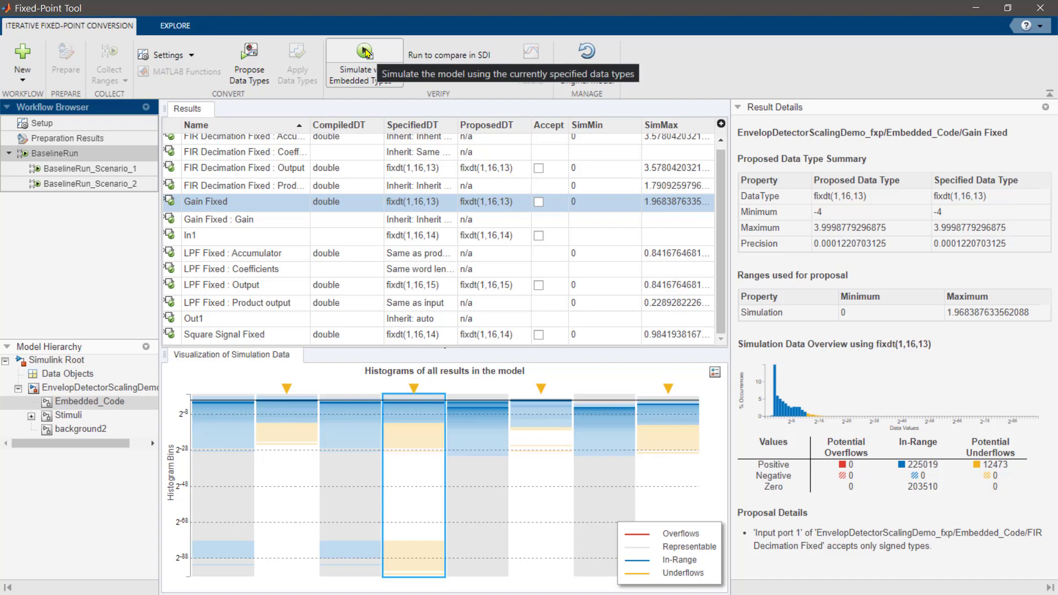
click(366, 53)
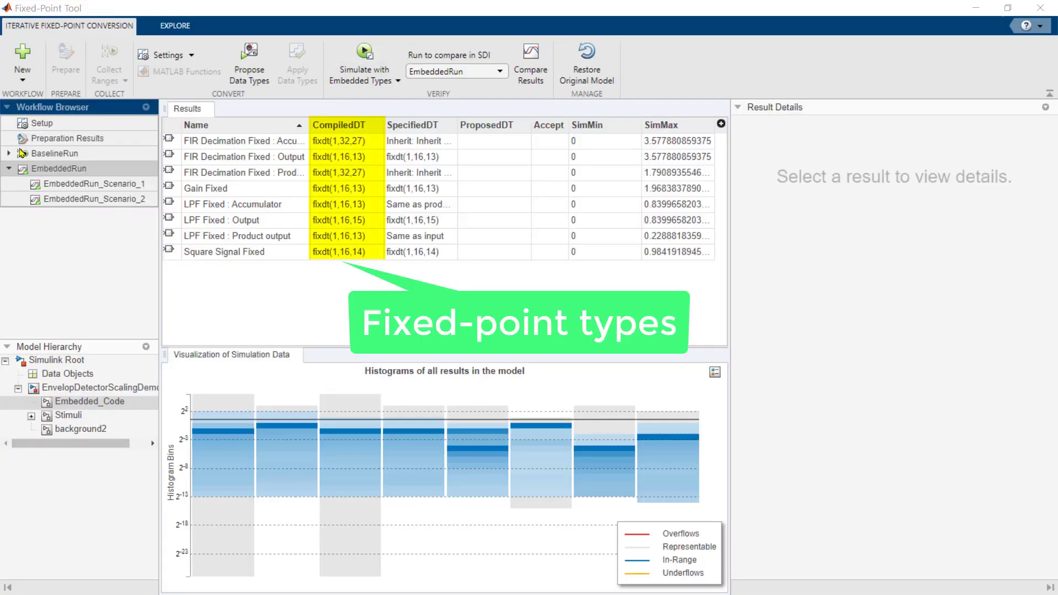
click(10, 154)
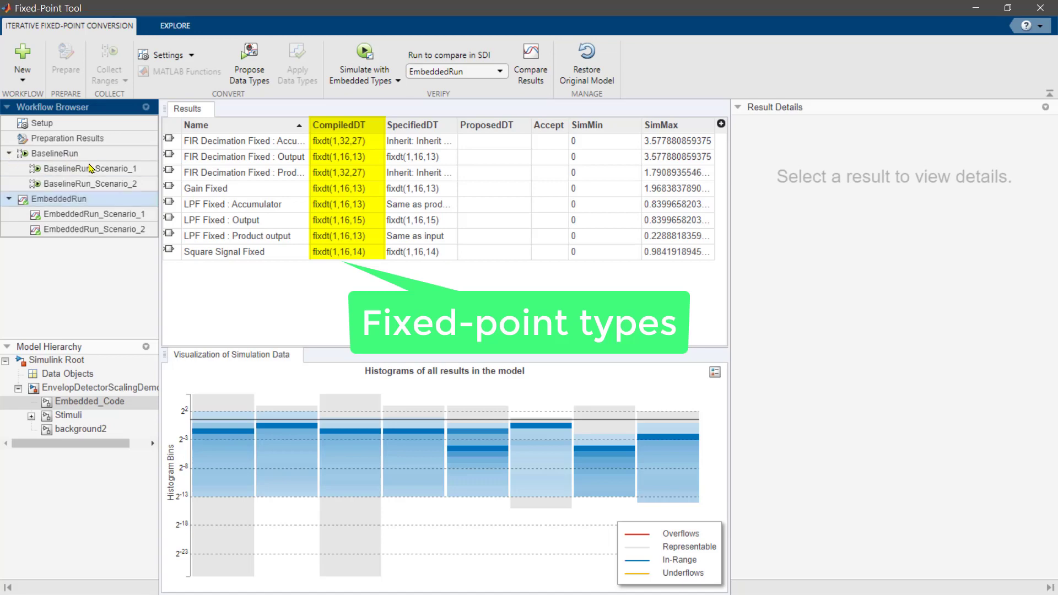
click(91, 169)
click(112, 184)
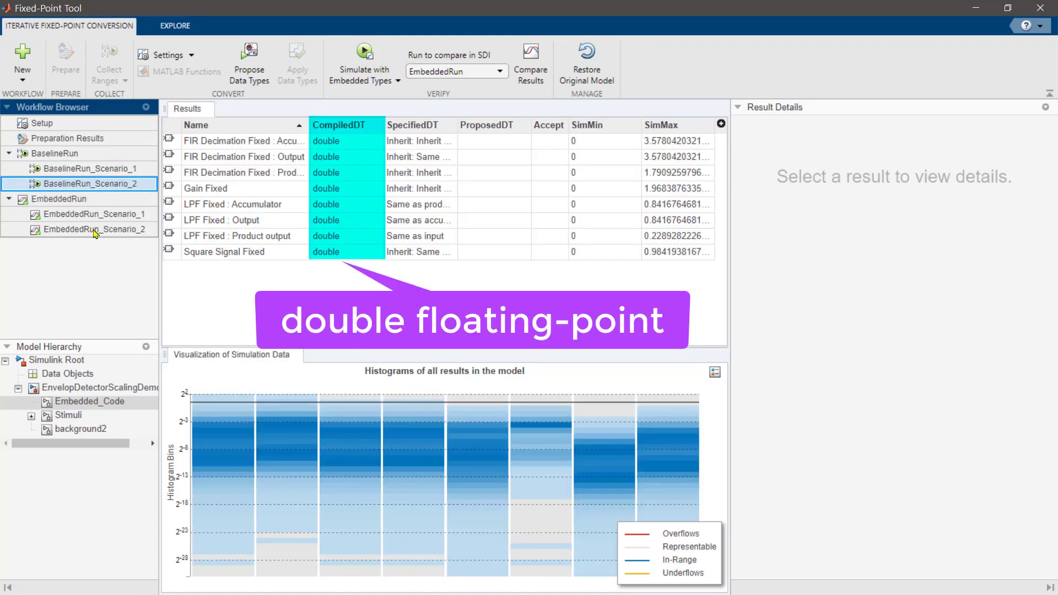
click(97, 218)
click(97, 230)
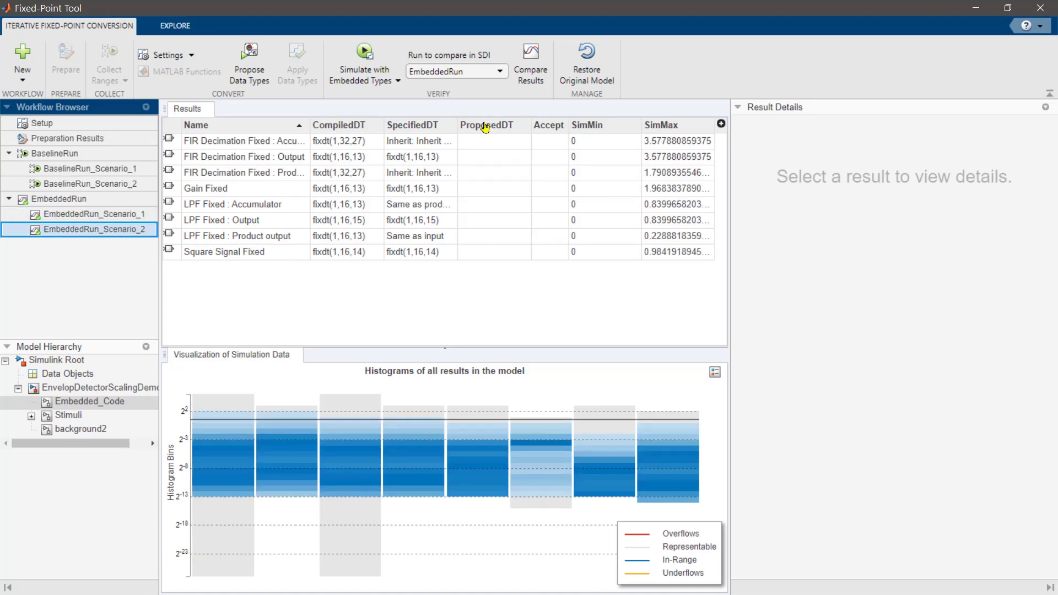
key(Up)
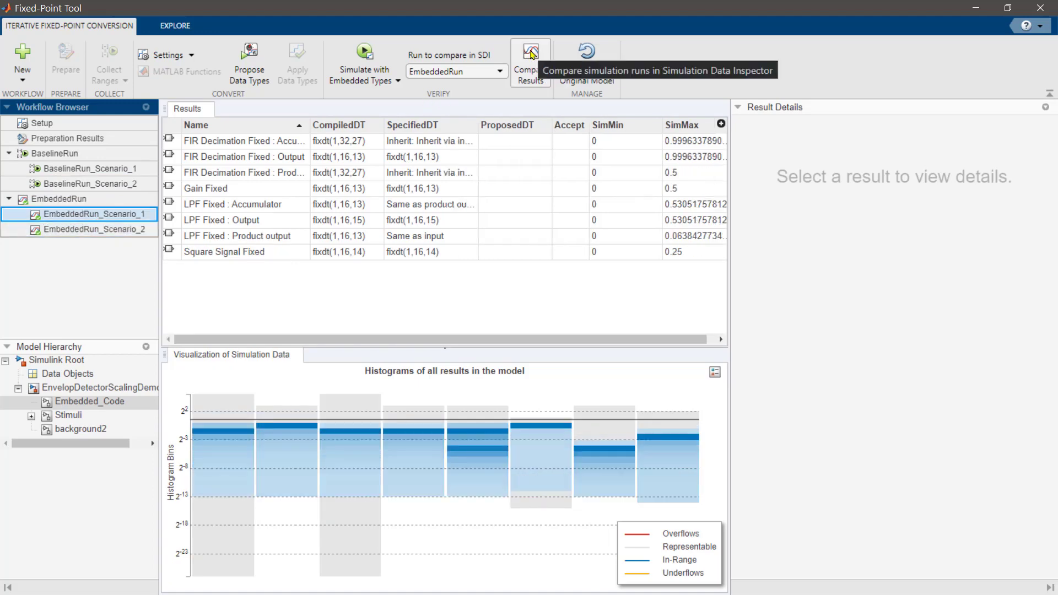
Compare EmbeddedRun_Scenario_1 to BaselineRun_Scenario_1 in SDI: 2 match, max difference 1.79e-03.
click(532, 54)
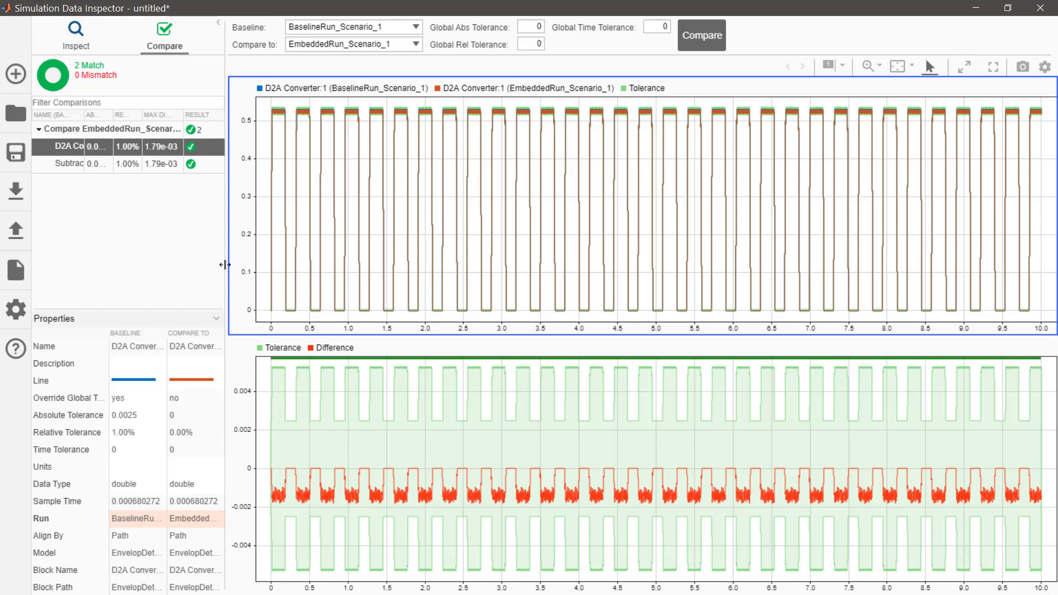
drag(224, 269, 417, 269)
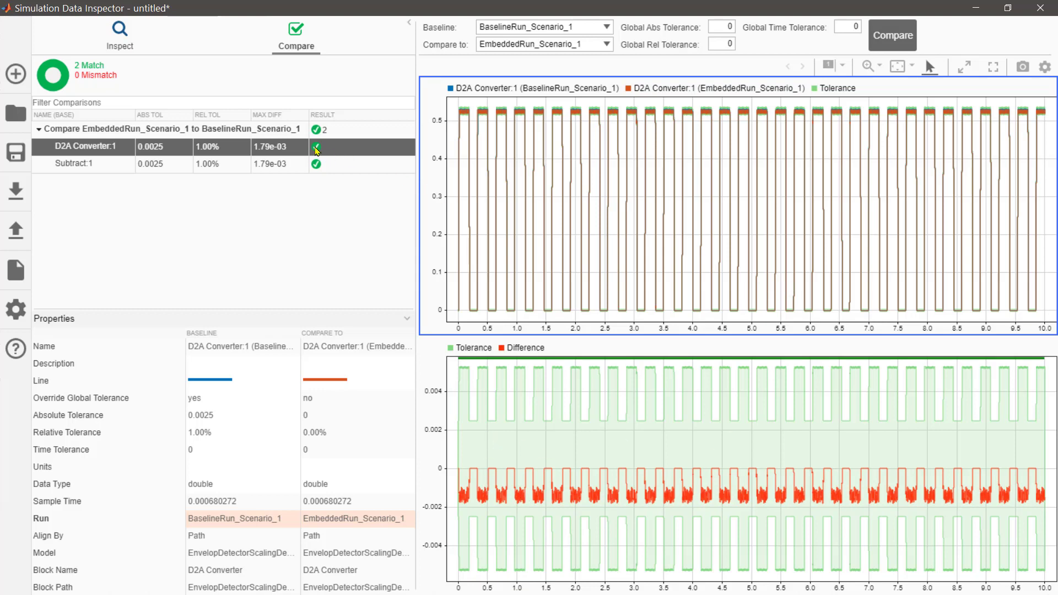
Compare EmbeddedRun_Scenario_2 against BaselineRun_Scenario_2: 2 match, 0 mismatch, max difference 1.96e-03.
click(74, 164)
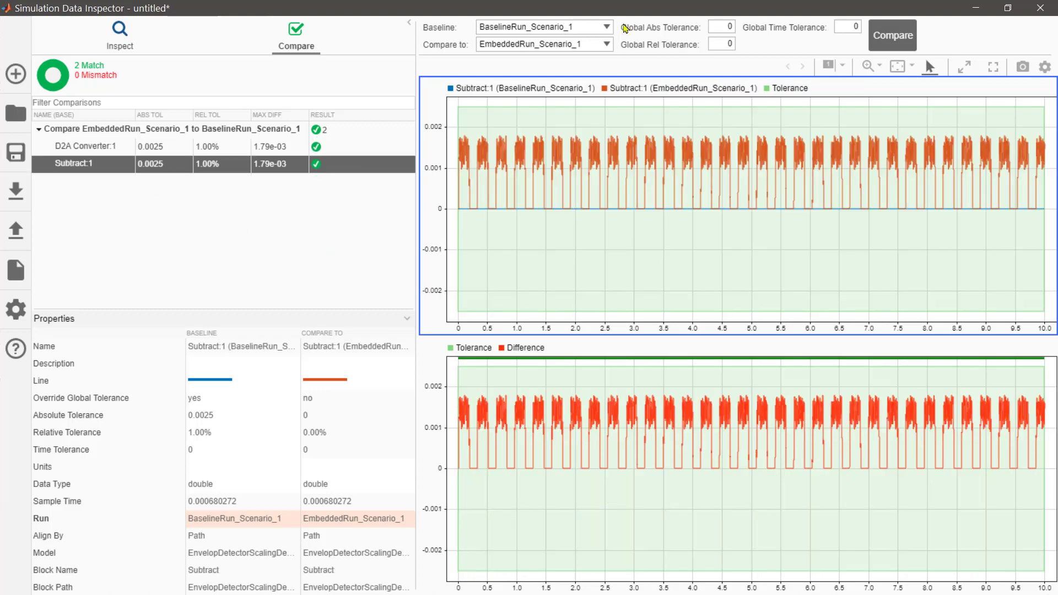
click(606, 27)
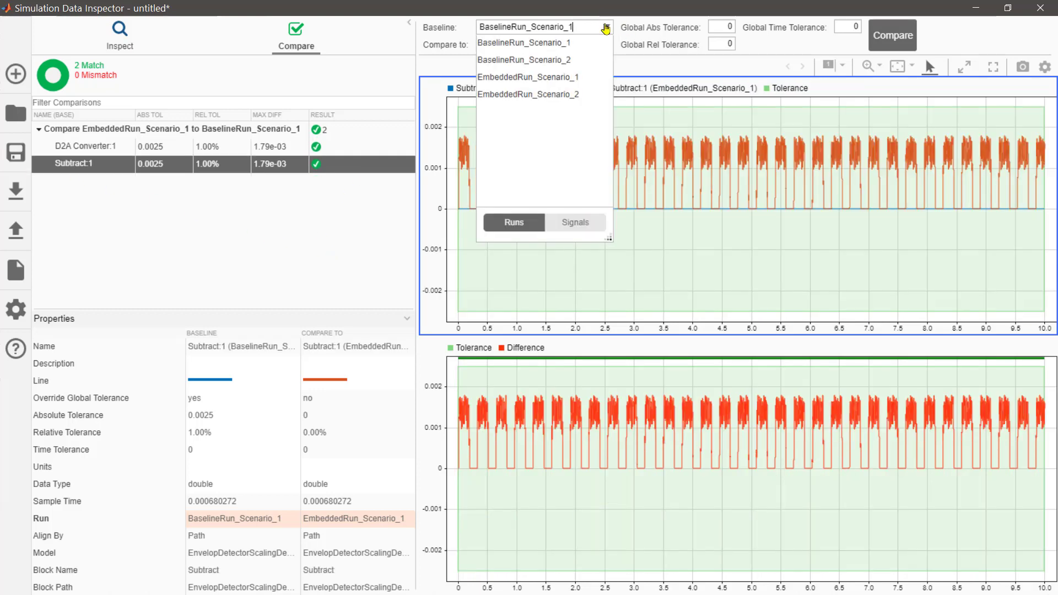
click(584, 61)
click(606, 44)
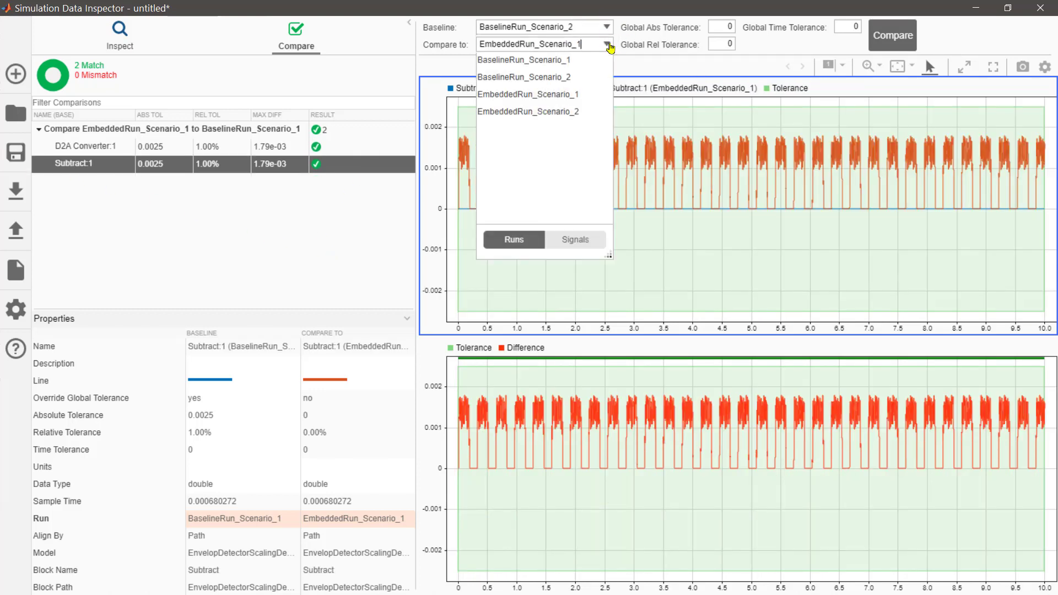
click(574, 112)
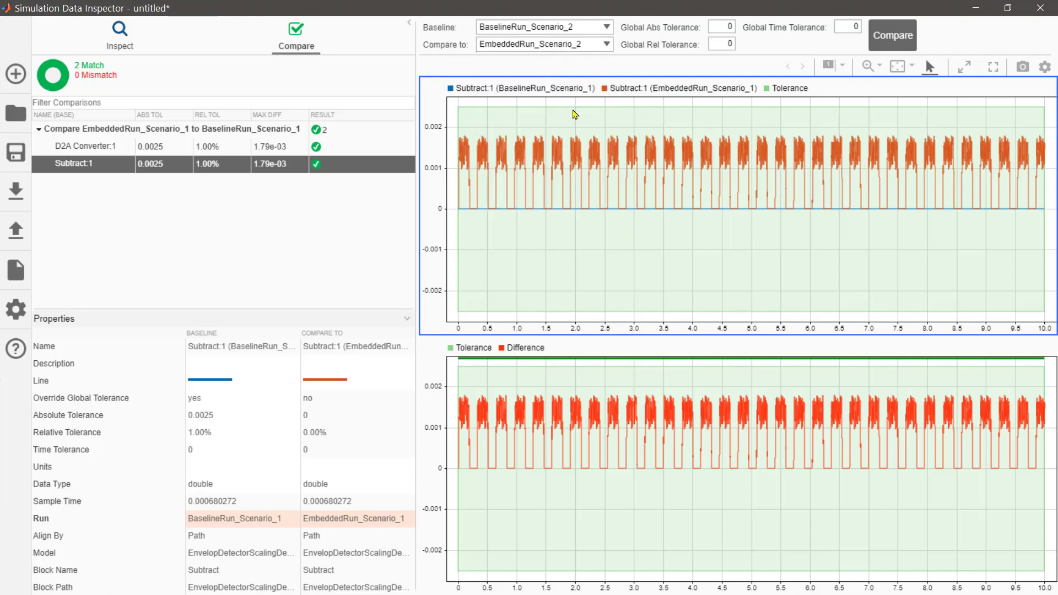
click(893, 43)
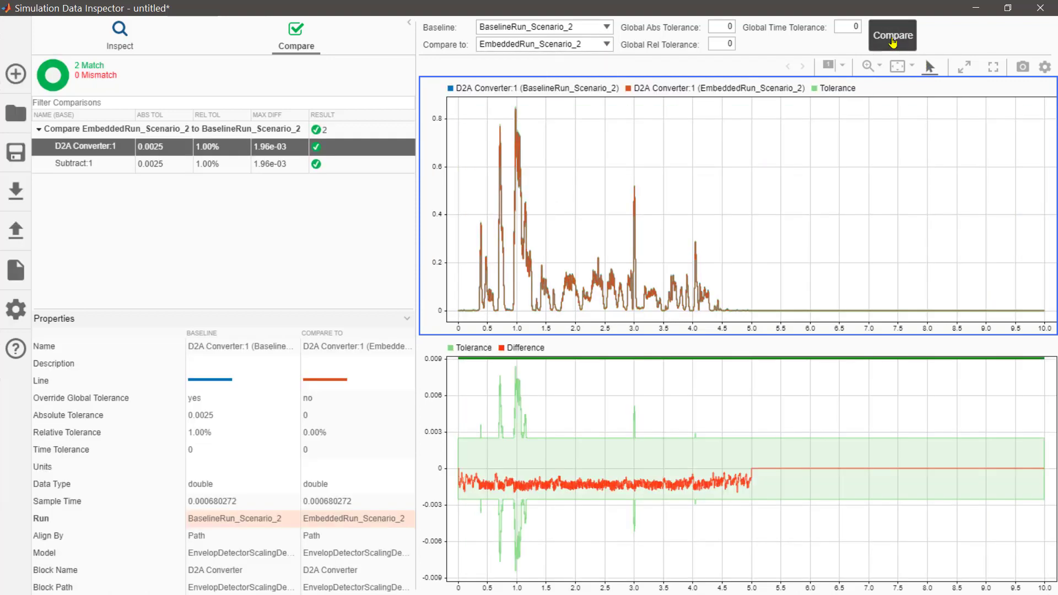